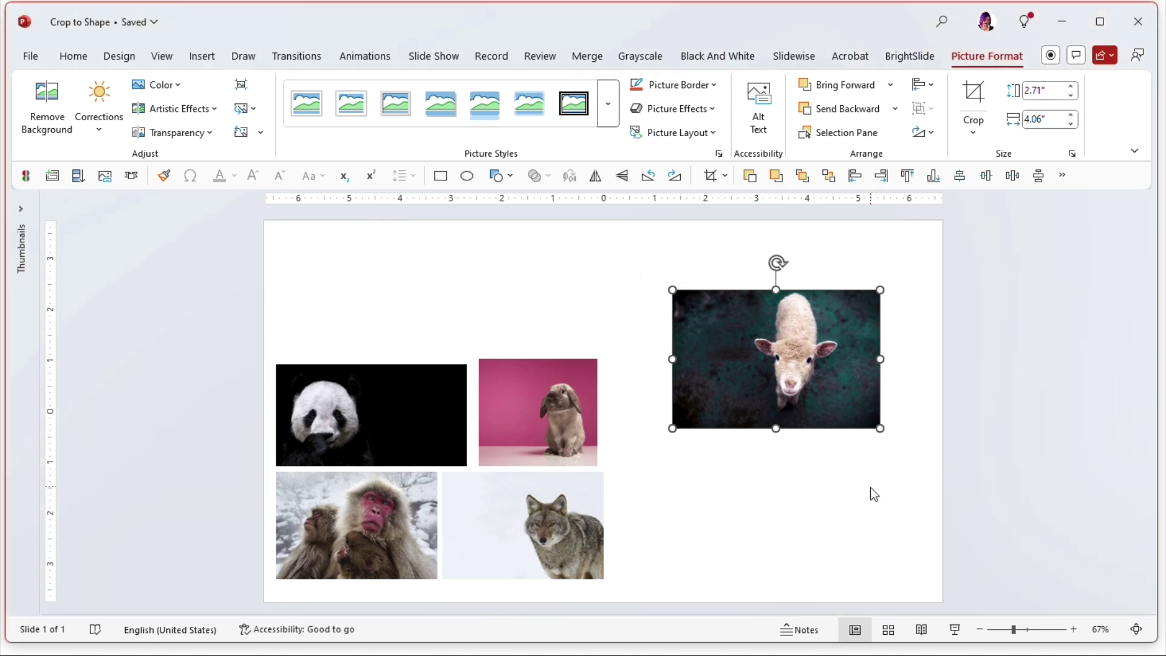
Step: Set the zoom to 166% so the whole sheep photo shows, then select it
{"action": "left_click", "coordinate": [1042, 628]}
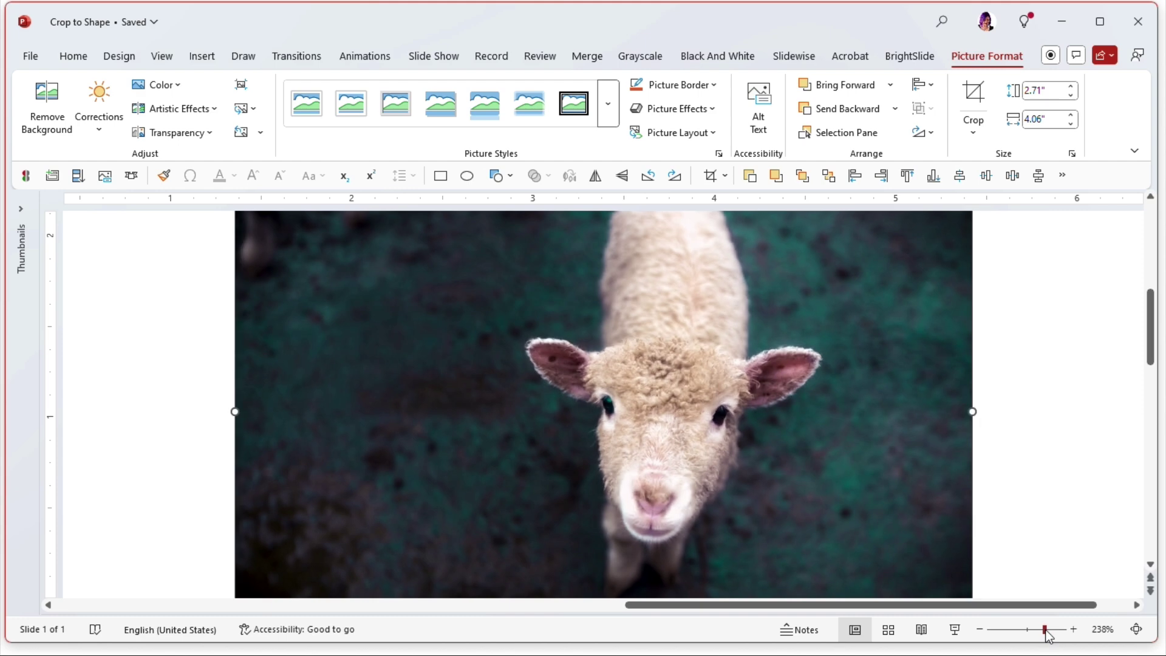
{"action": "left_click_drag", "start_coordinate": [1040, 628], "coordinate": [1035, 628]}
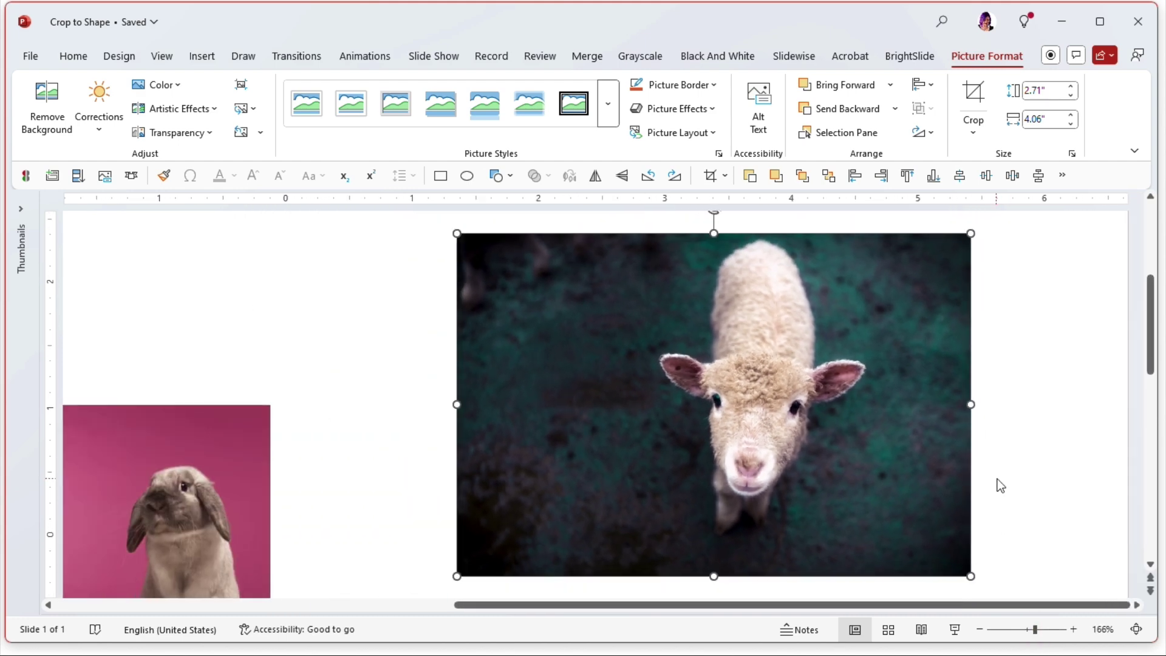
{"action": "left_click", "coordinate": [1001, 471]}
{"action": "left_click", "coordinate": [831, 345]}
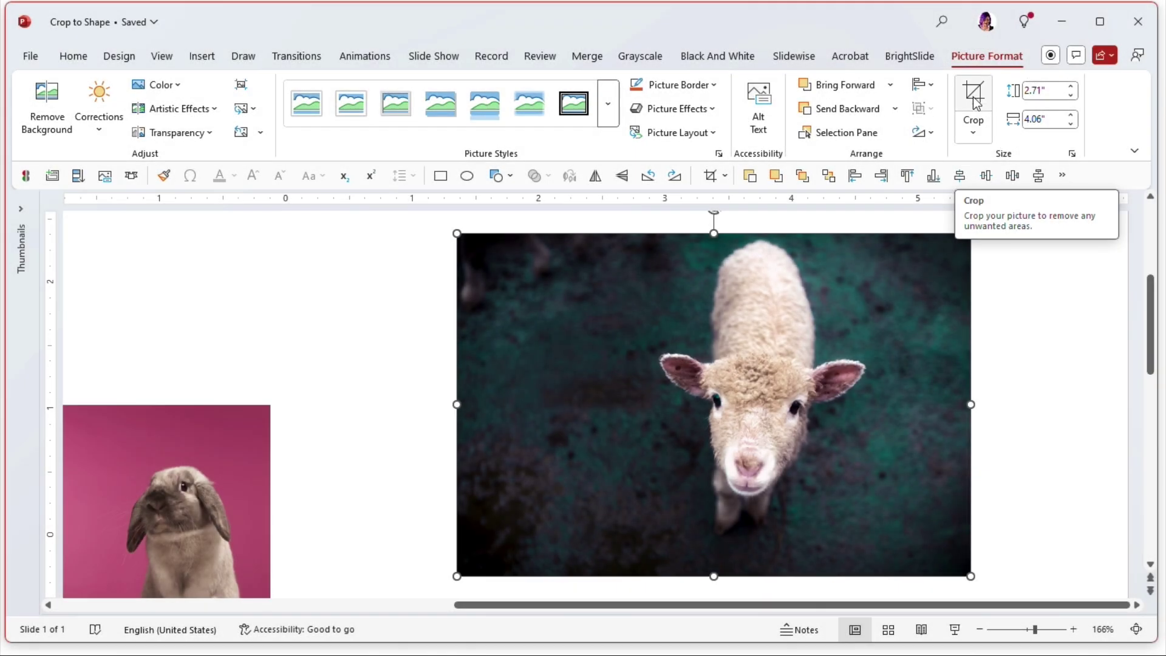
Step: Crop a sliver off the sheep photo's top-left corner, leaving it 2.68" by 4.03"
{"action": "left_click", "coordinate": [973, 98]}
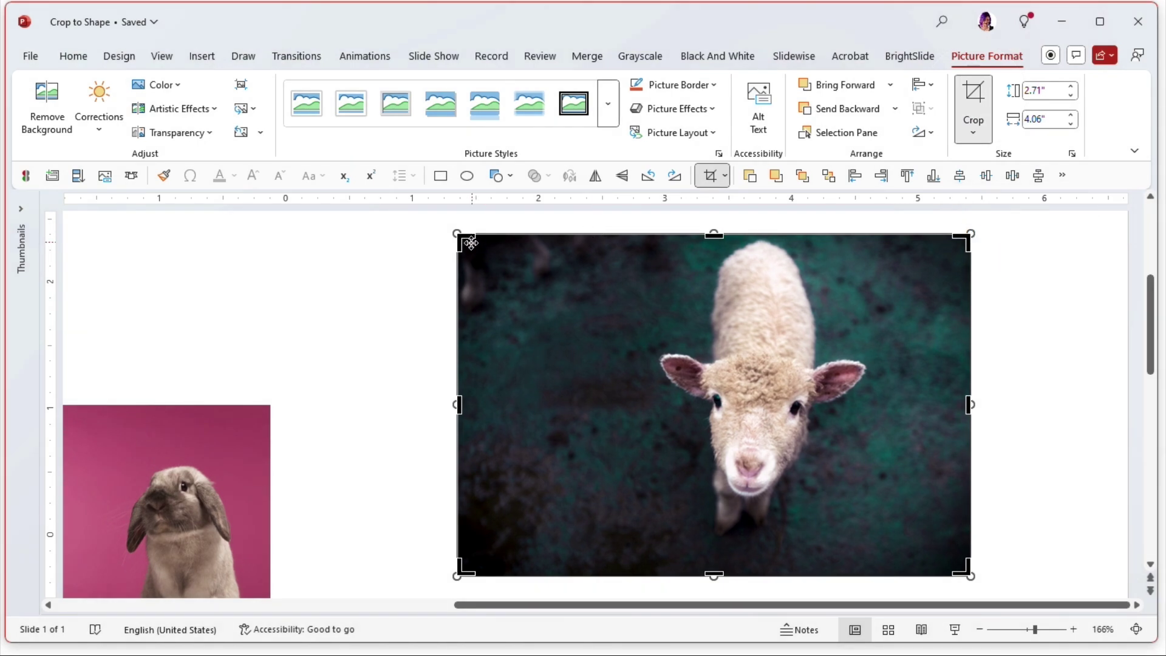
{"action": "mouse_move", "coordinate": [460, 237]}
{"action": "left_mouse_down"}
{"action": "mouse_move", "coordinate": [604, 323]}
{"action": "mouse_move", "coordinate": [684, 279]}
{"action": "mouse_move", "coordinate": [604, 291]}
{"action": "mouse_move", "coordinate": [437, 247]}
{"action": "mouse_move", "coordinate": [494, 286]}
{"action": "mouse_move", "coordinate": [554, 294]}
{"action": "mouse_move", "coordinate": [456, 245]}
{"action": "mouse_move", "coordinate": [471, 249]}
{"action": "mouse_move", "coordinate": [458, 234]}
{"action": "left_mouse_up"}
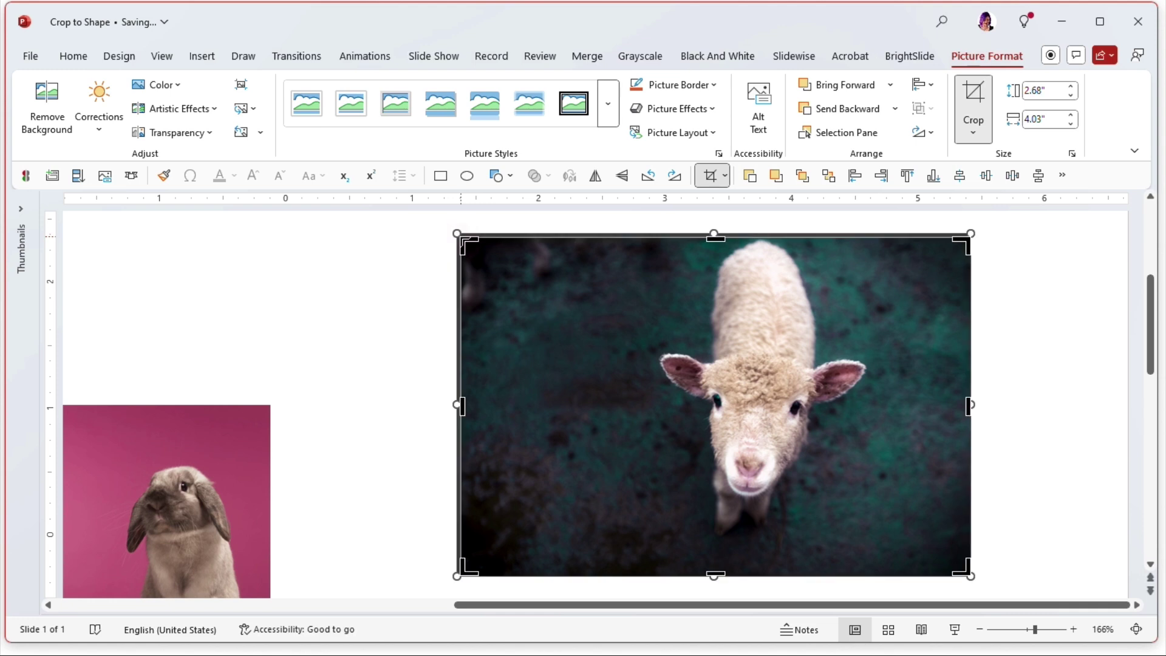
{"action": "left_click", "coordinate": [997, 322]}
{"action": "left_click", "coordinate": [879, 302]}
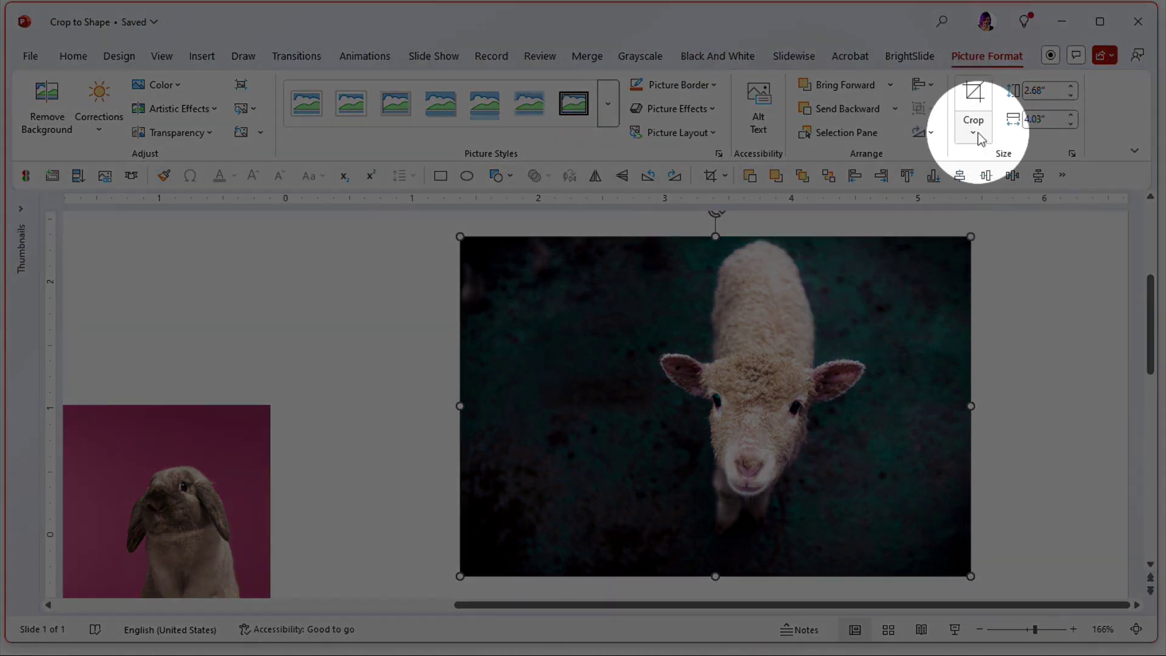
Step: Apply the Basic Shapes diamond to the sheep photo with Crop to Shape
{"action": "left_click", "coordinate": [977, 134]}
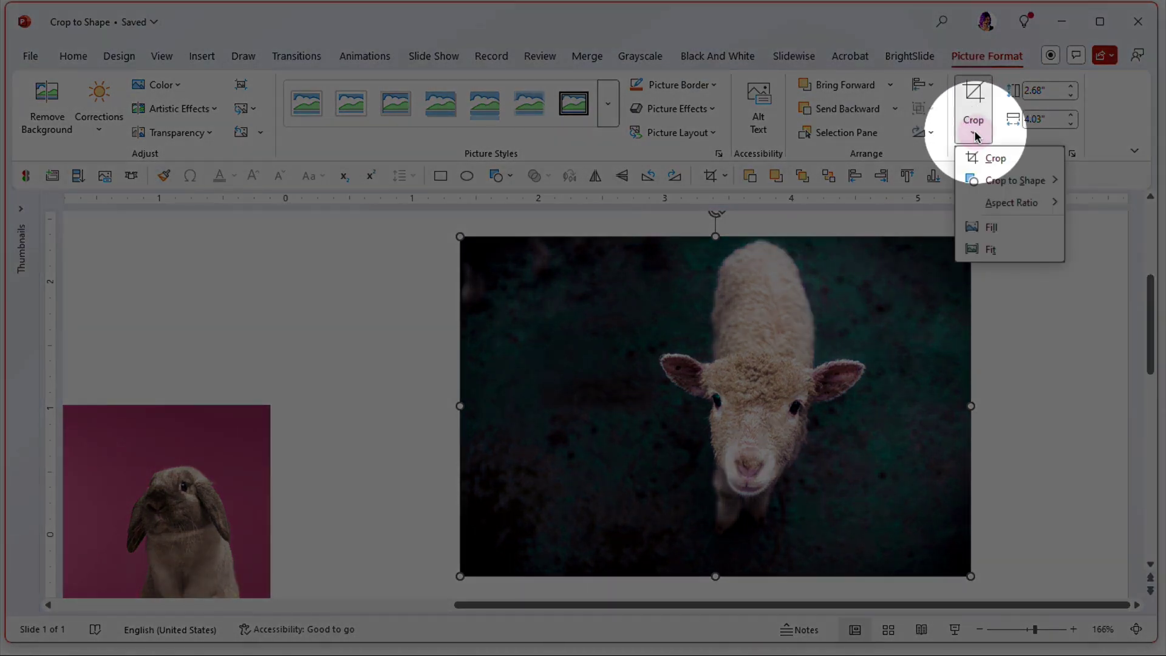
{"action": "mouse_move", "coordinate": [1003, 182]}
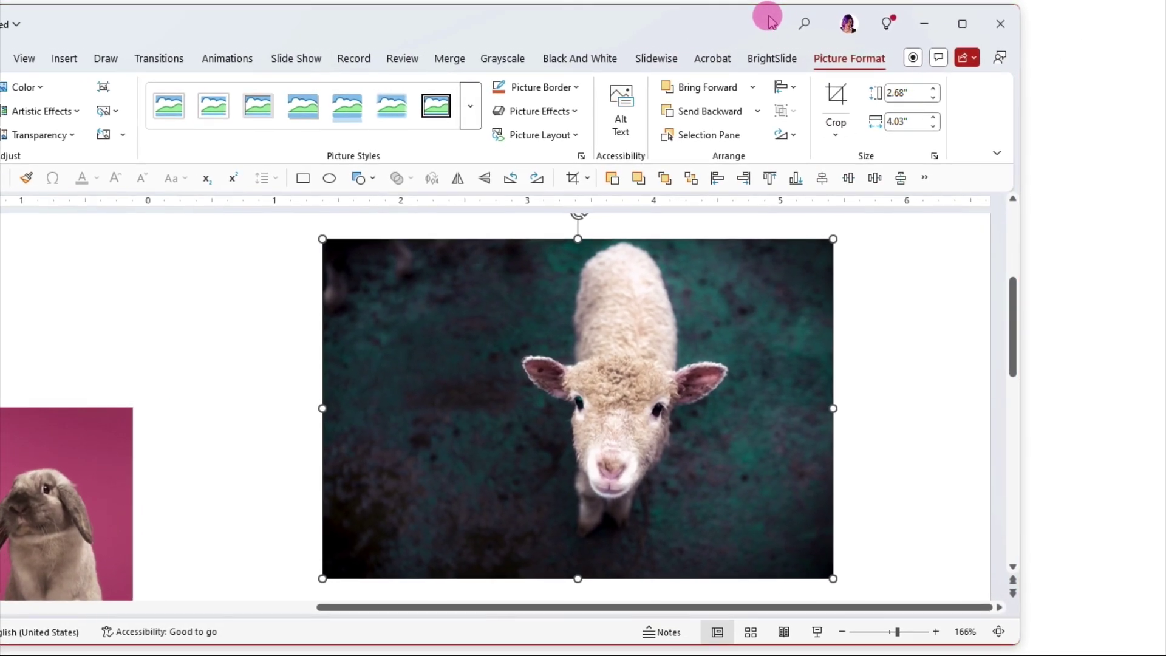
{"action": "mouse_move", "coordinate": [853, 187]}
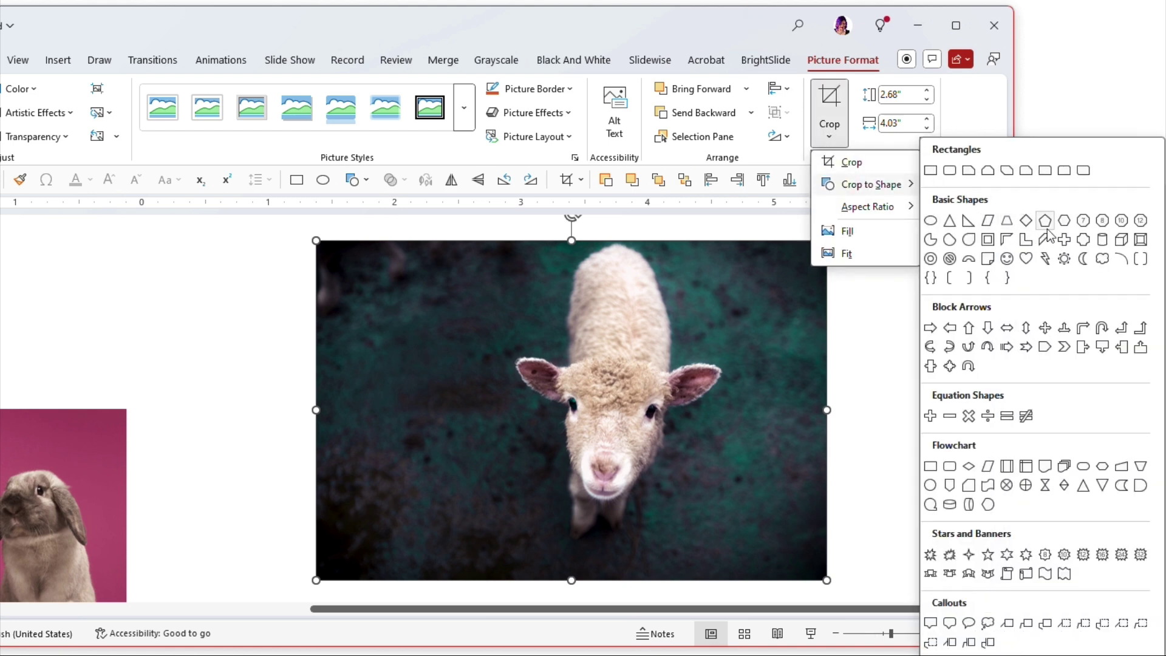
{"action": "left_click", "coordinate": [1026, 221]}
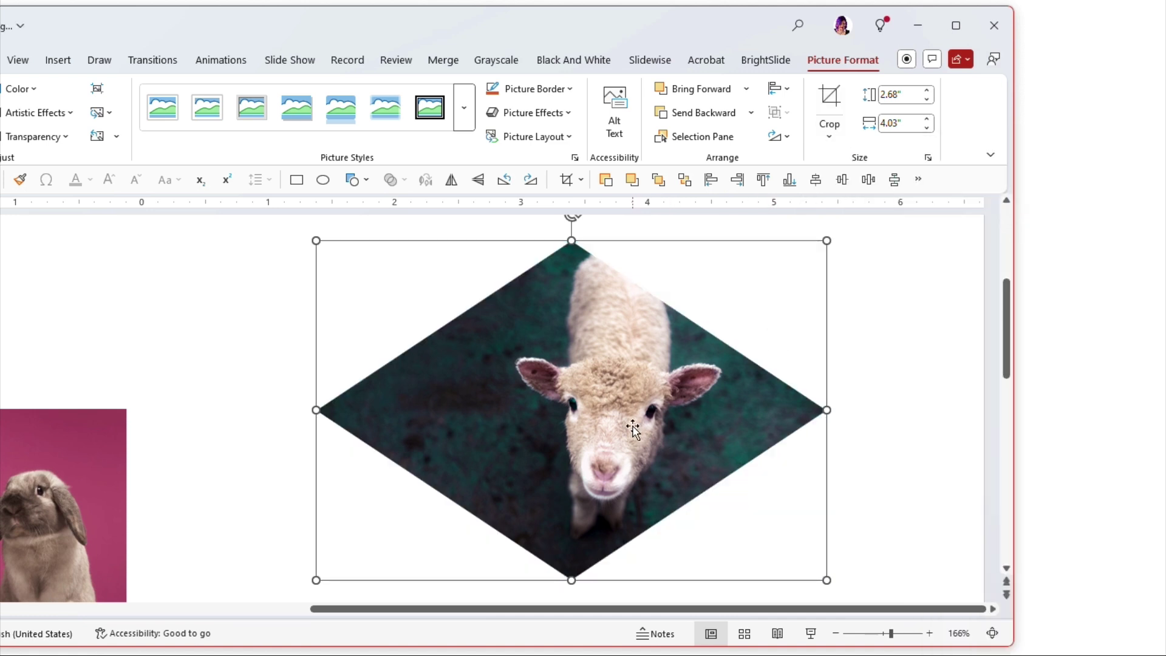
Step: Enlarge and shift the lamb behind its diamond crop, ending at 2.69" by 4.03"
{"action": "left_click", "coordinate": [829, 100]}
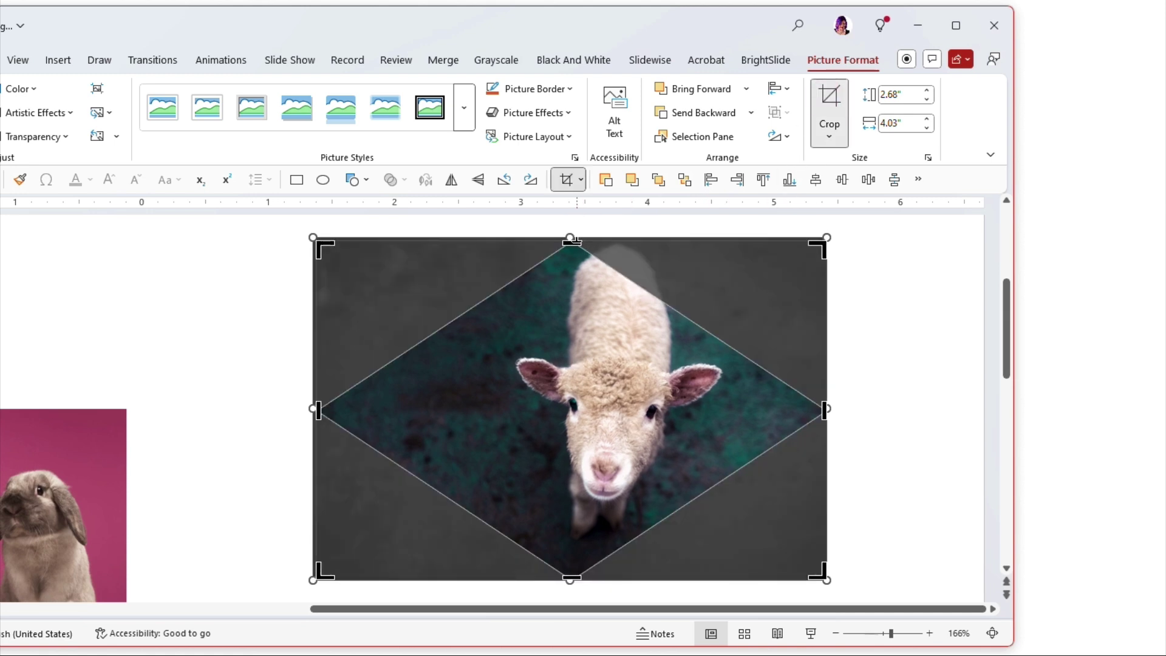
{"action": "mouse_move", "coordinate": [574, 240]}
{"action": "left_mouse_down"}
{"action": "mouse_move", "coordinate": [573, 382]}
{"action": "mouse_move", "coordinate": [581, 242]}
{"action": "left_mouse_up"}
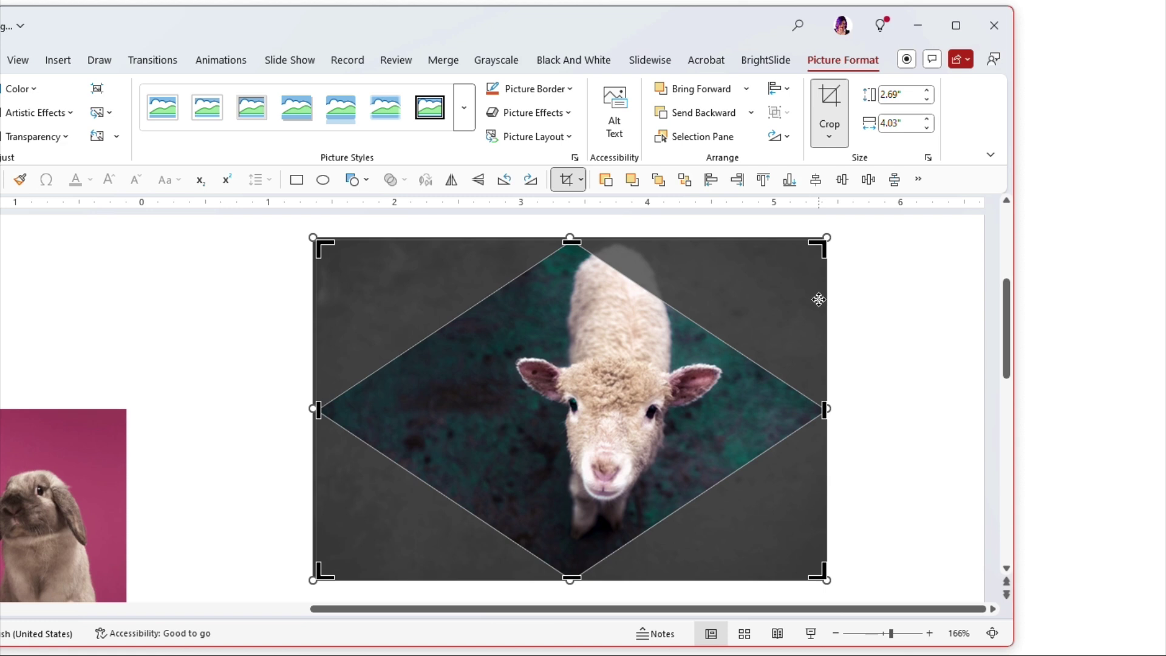
{"action": "mouse_move", "coordinate": [826, 237]}
{"action": "left_mouse_down"}
{"action": "mouse_move", "coordinate": [654, 353]}
{"action": "mouse_move", "coordinate": [748, 279]}
{"action": "mouse_move", "coordinate": [669, 341]}
{"action": "mouse_move", "coordinate": [849, 234]}
{"action": "mouse_move", "coordinate": [745, 289]}
{"action": "mouse_move", "coordinate": [842, 247]}
{"action": "mouse_move", "coordinate": [827, 241]}
{"action": "left_mouse_up"}
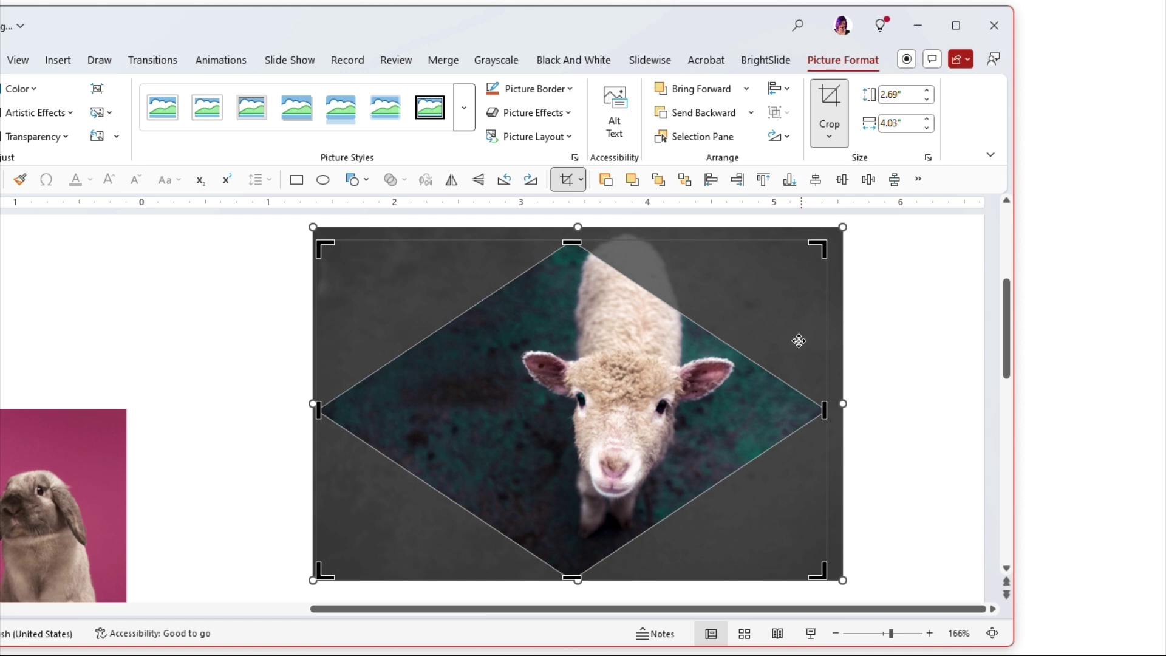
{"action": "left_click", "coordinate": [869, 354]}
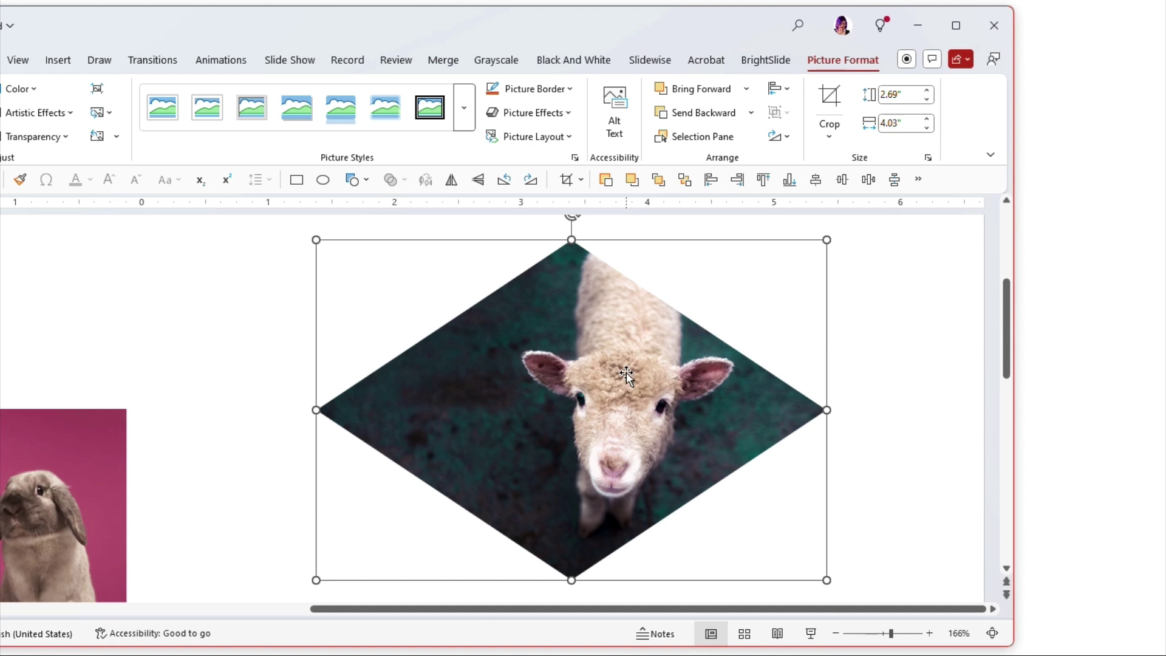
Step: Set the sheep crop to a 1:1 aspect ratio (2.69" square) and centre the lamb
{"action": "left_click", "coordinate": [829, 137]}
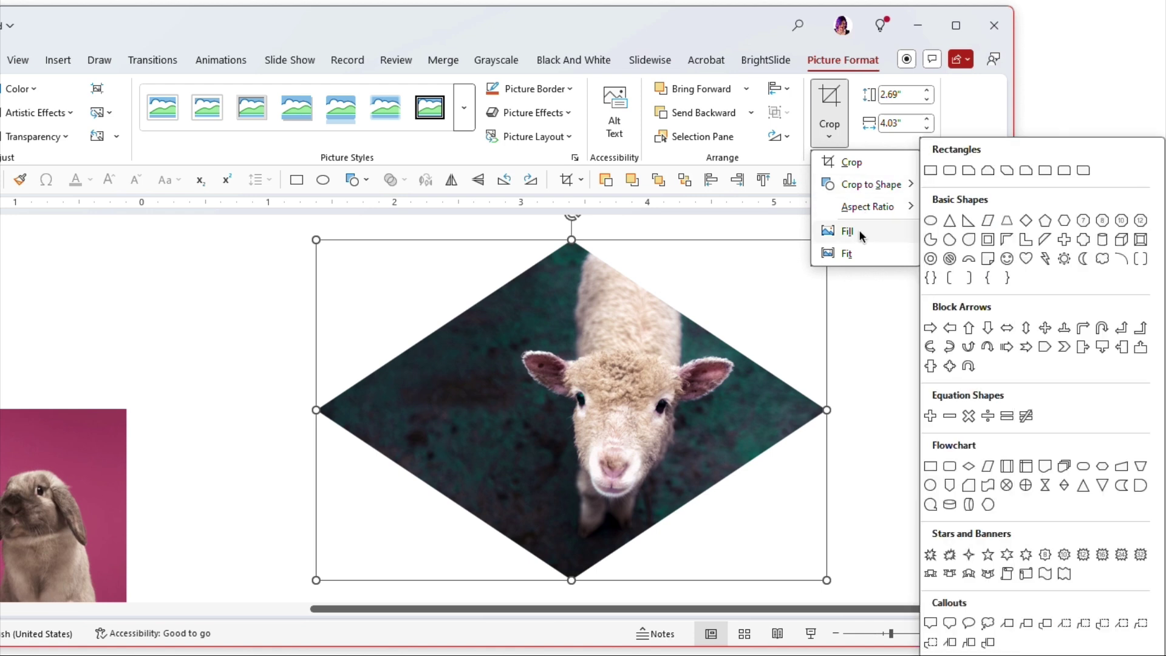
{"action": "mouse_move", "coordinate": [867, 212]}
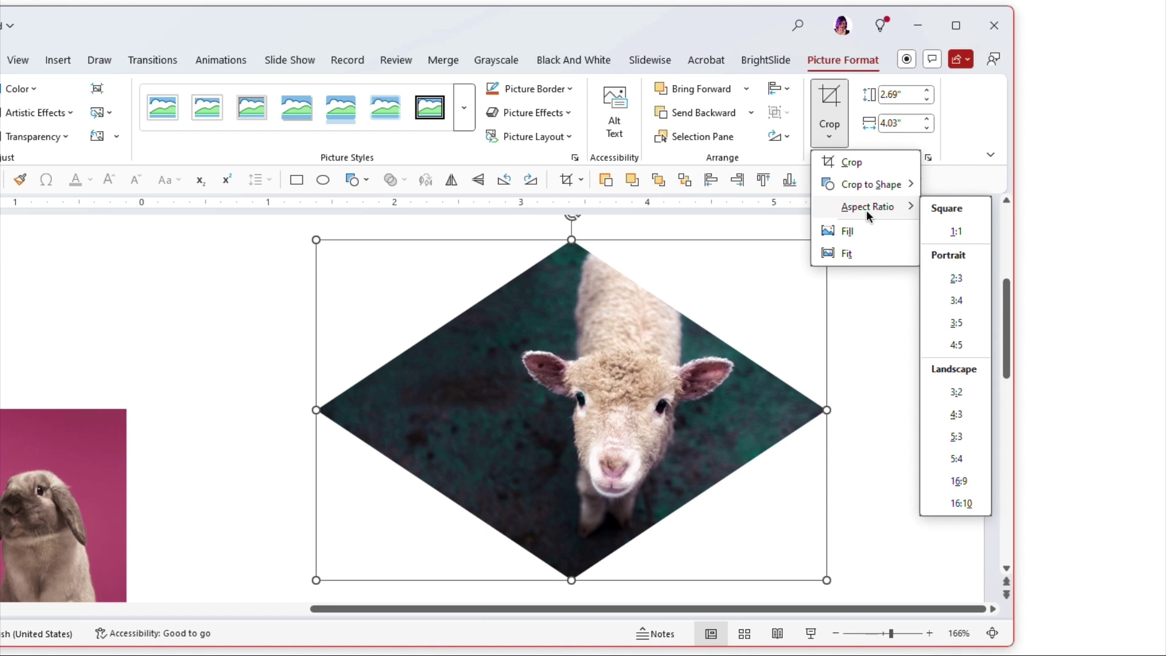
{"action": "left_click", "coordinate": [959, 232]}
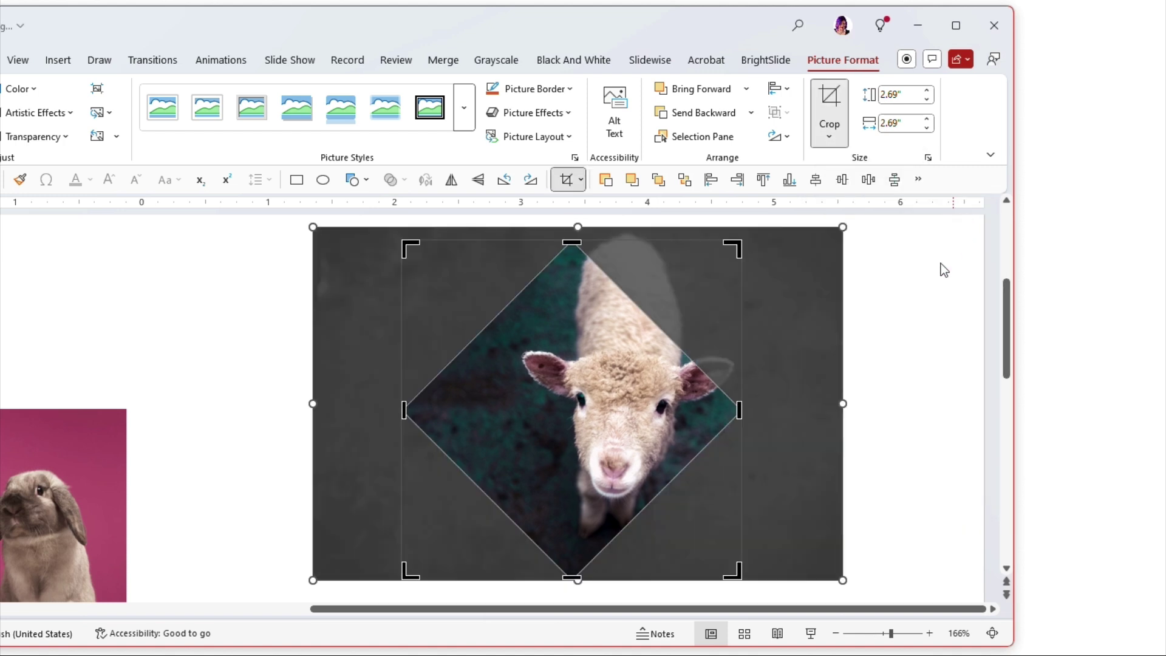
{"action": "left_click_drag", "start_coordinate": [609, 417], "coordinate": [571, 417]}
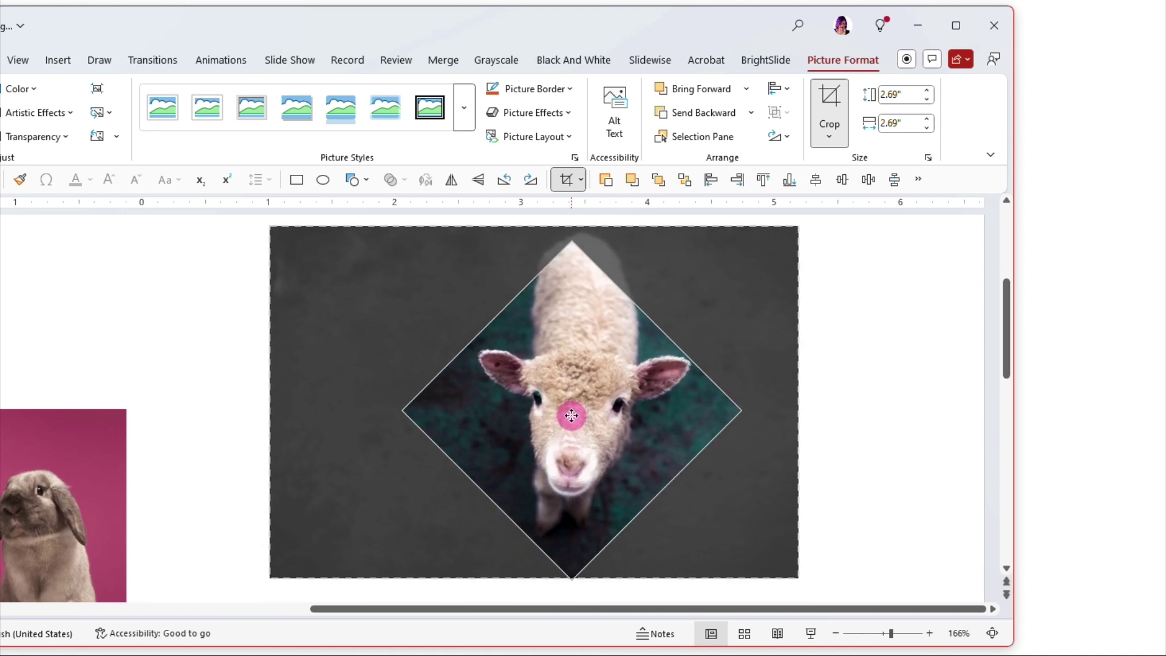
{"action": "left_click", "coordinate": [869, 403]}
Step: Move the lamb photo down-left inside its 2.69" diamond, leaving part of it empty
{"action": "left_click", "coordinate": [643, 424]}
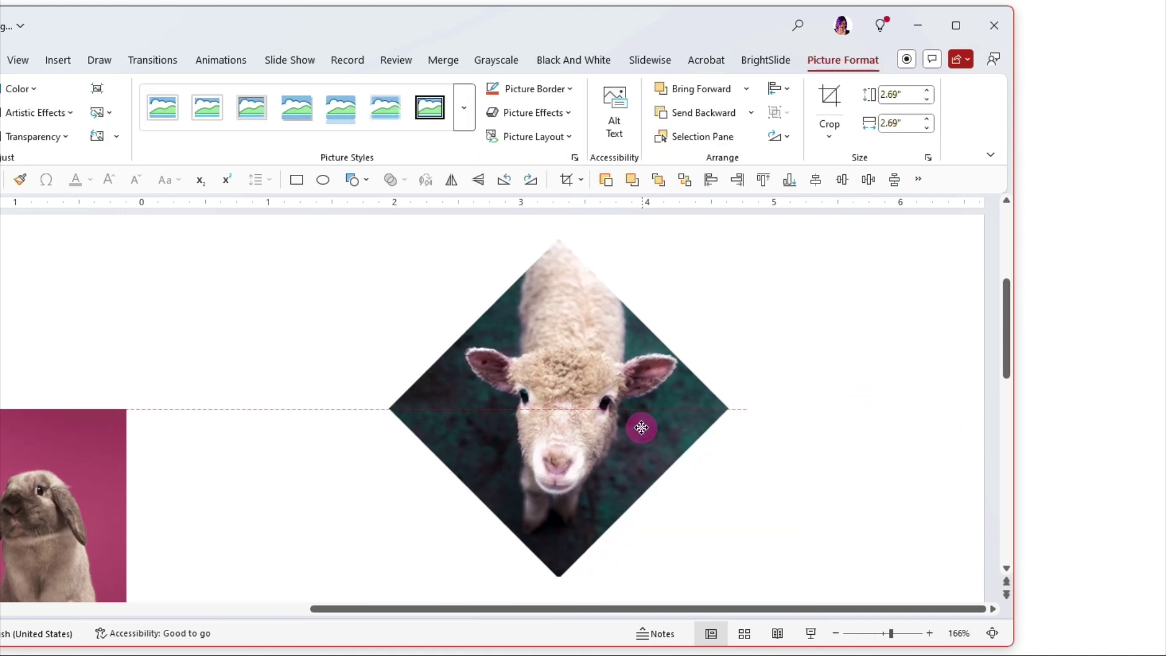
{"action": "left_click", "coordinate": [830, 138]}
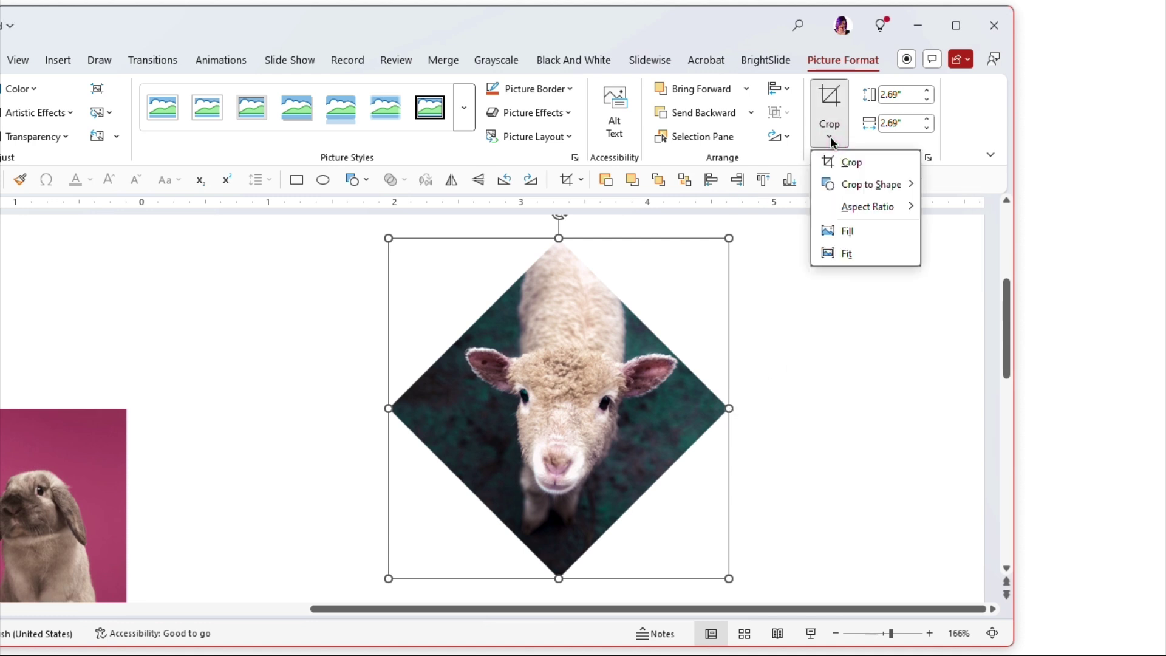
{"action": "left_click", "coordinate": [829, 101]}
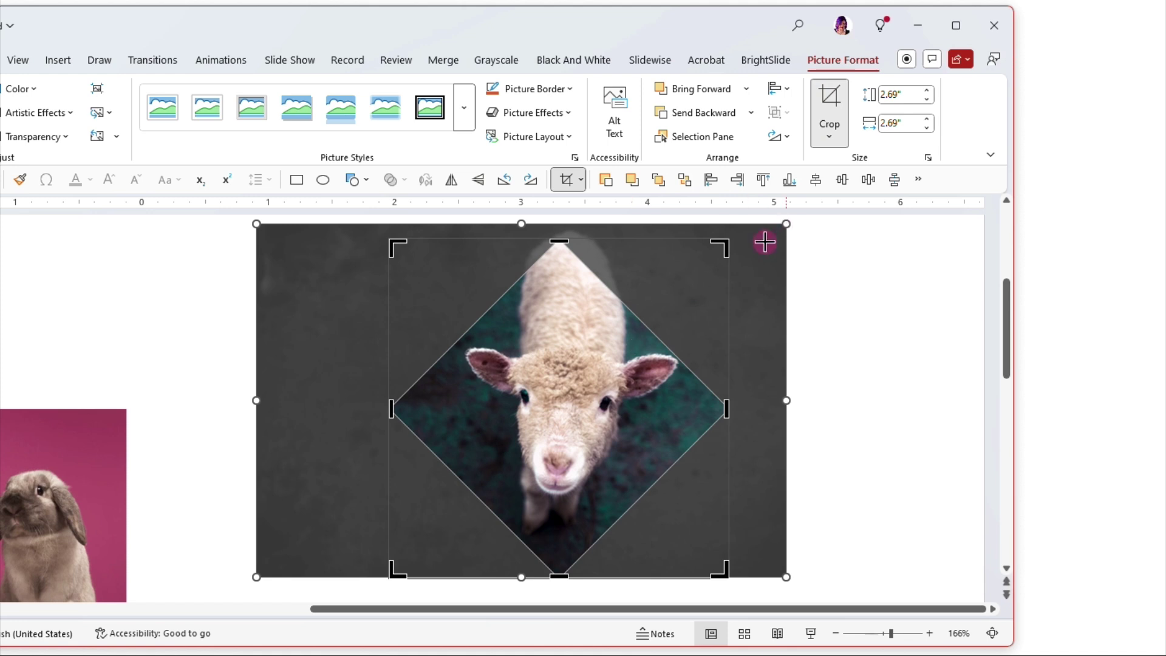
{"action": "left_click_drag", "start_coordinate": [765, 241], "coordinate": [604, 357]}
{"action": "left_click", "coordinate": [813, 367]}
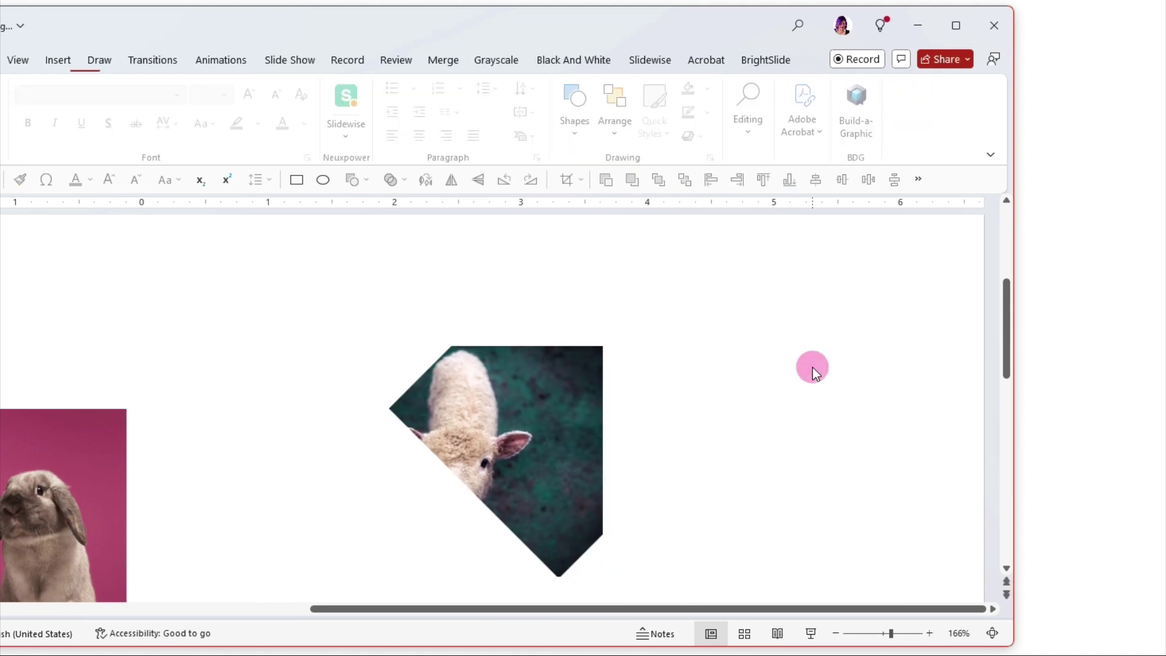
{"action": "left_click", "coordinate": [586, 382]}
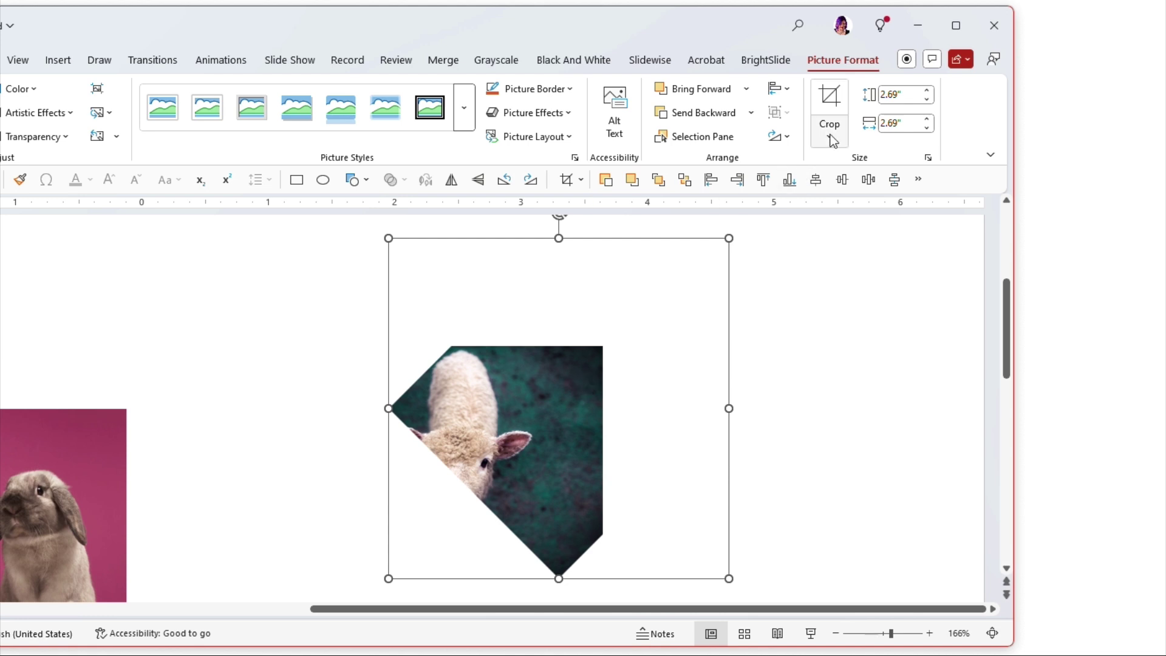
Step: Apply Fill to the sheep crop, move the photo left and enlarge it from the top-right corner
{"action": "left_click", "coordinate": [830, 140]}
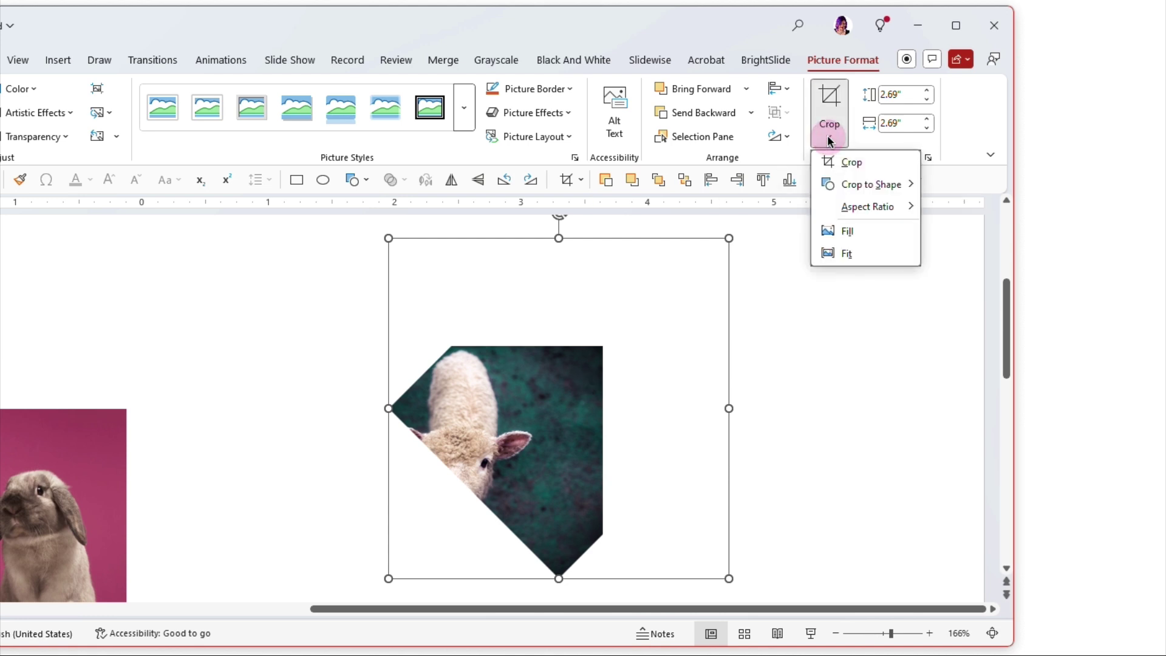
{"action": "left_click", "coordinate": [848, 231]}
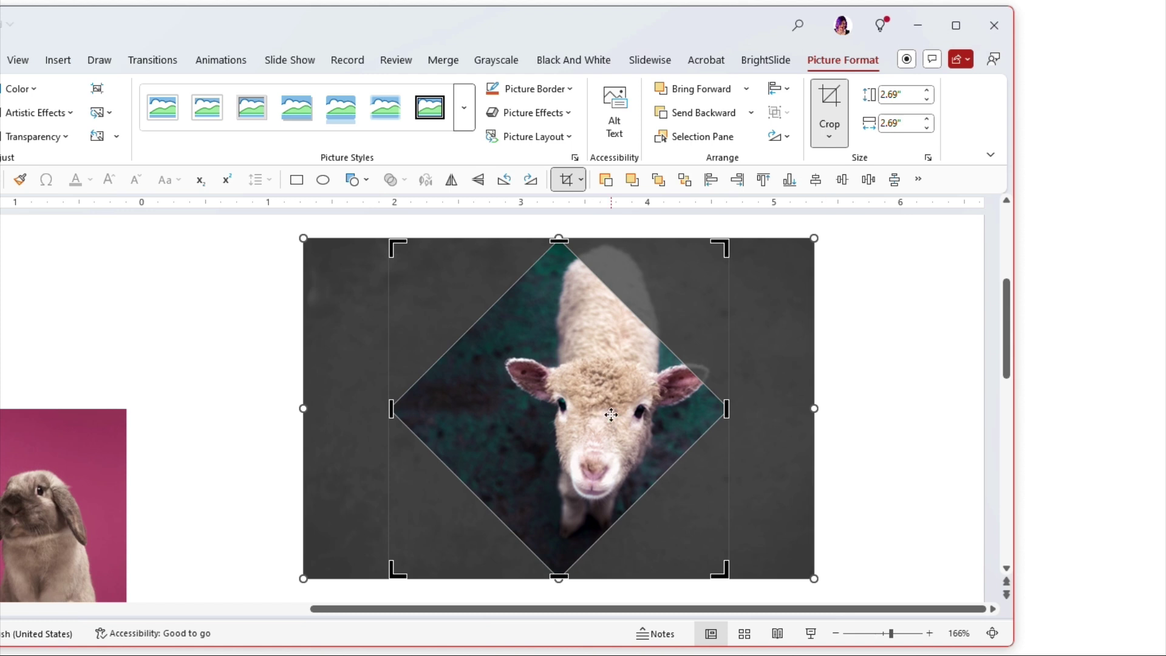
{"action": "left_click_drag", "start_coordinate": [600, 420], "coordinate": [564, 419]}
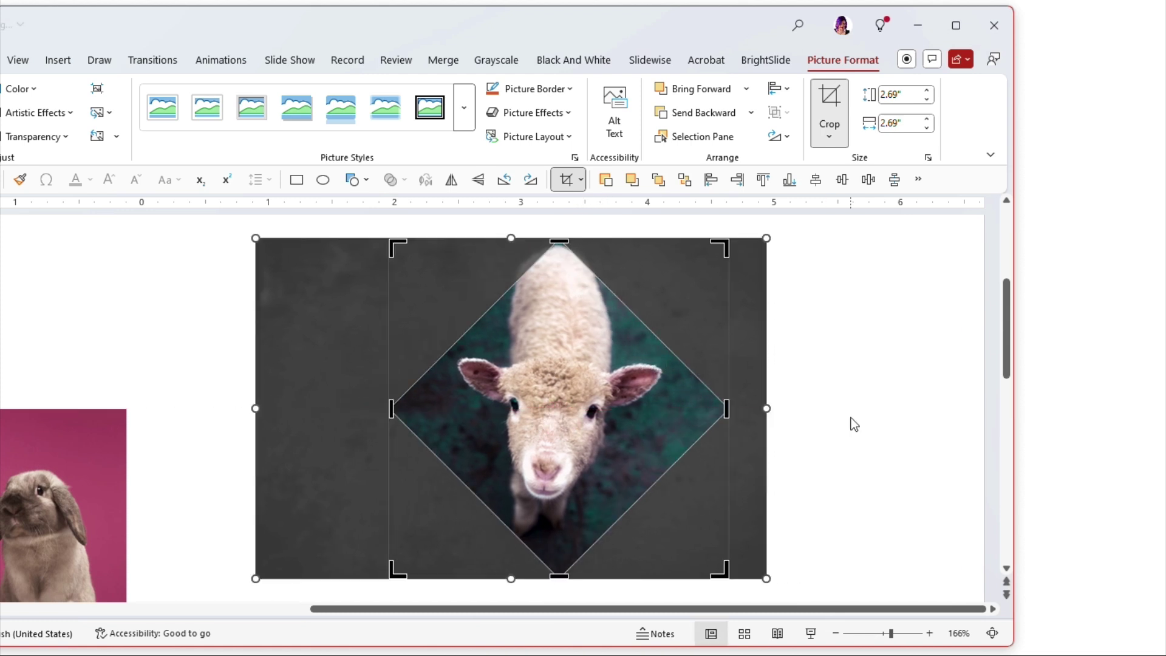
{"action": "left_click_drag", "start_coordinate": [766, 238], "coordinate": [891, 183]}
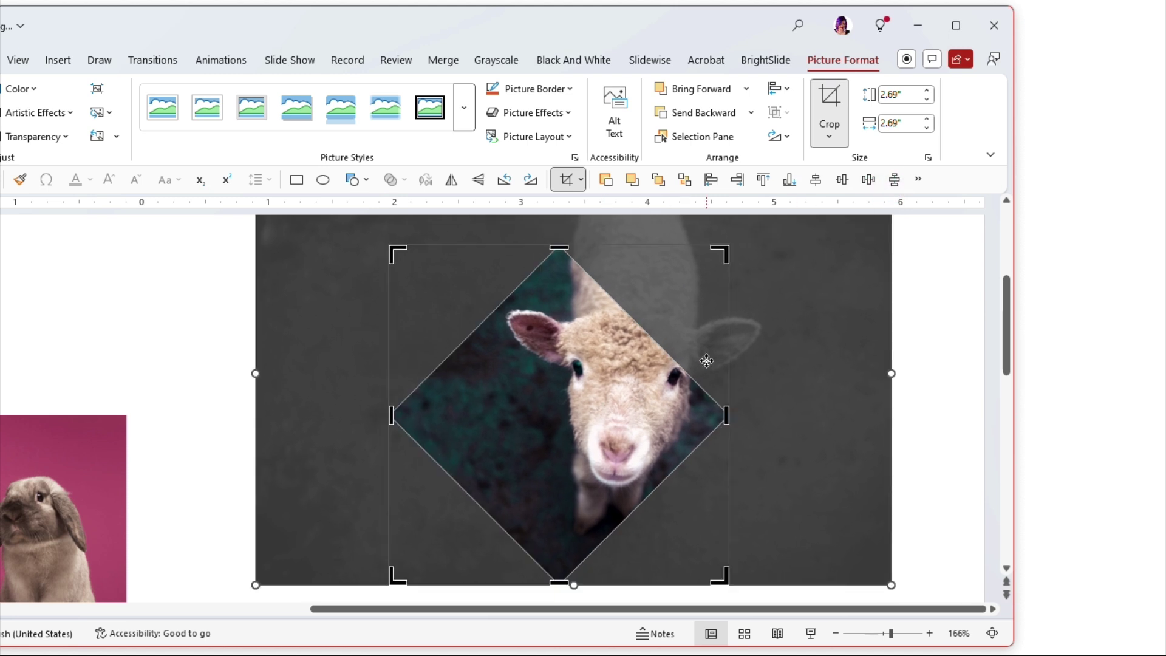
Step: Apply Fit to the lamb's crop so the photo shrinks inside the diamond
{"action": "left_click", "coordinate": [833, 138]}
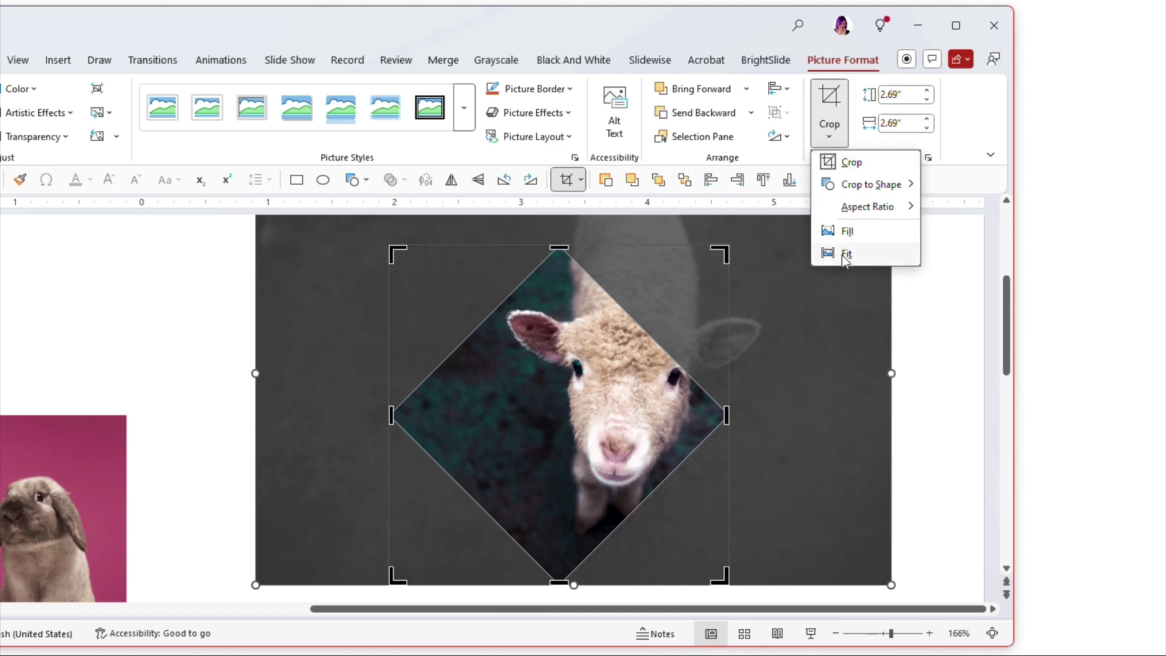
{"action": "left_click", "coordinate": [846, 255]}
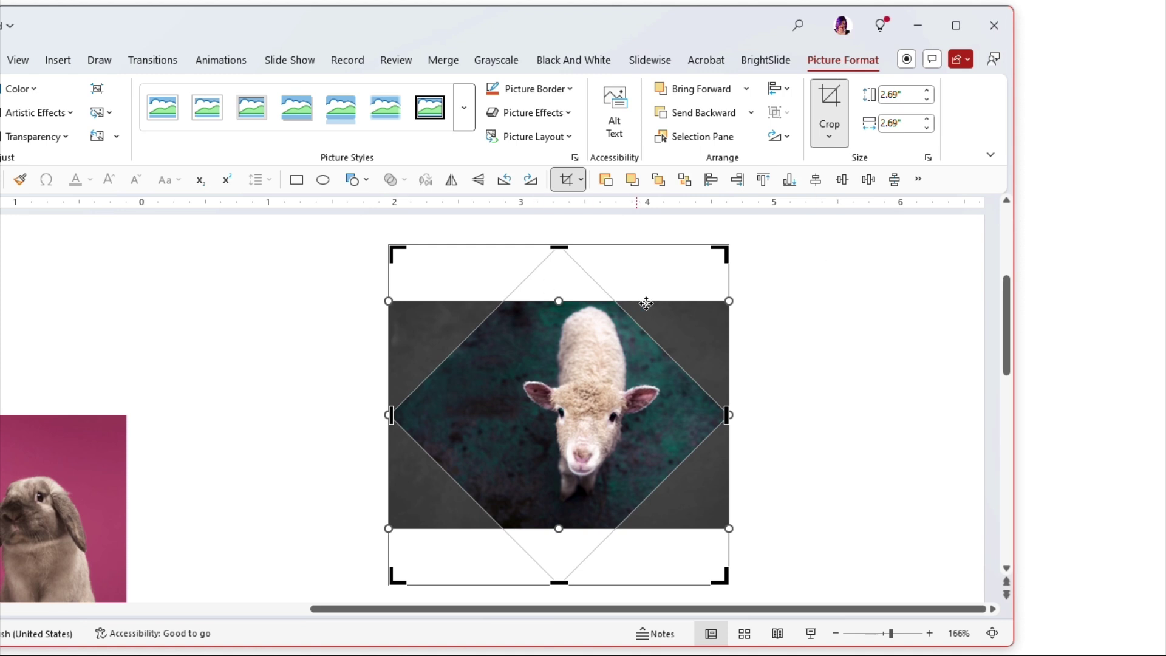
{"action": "left_click", "coordinate": [828, 335]}
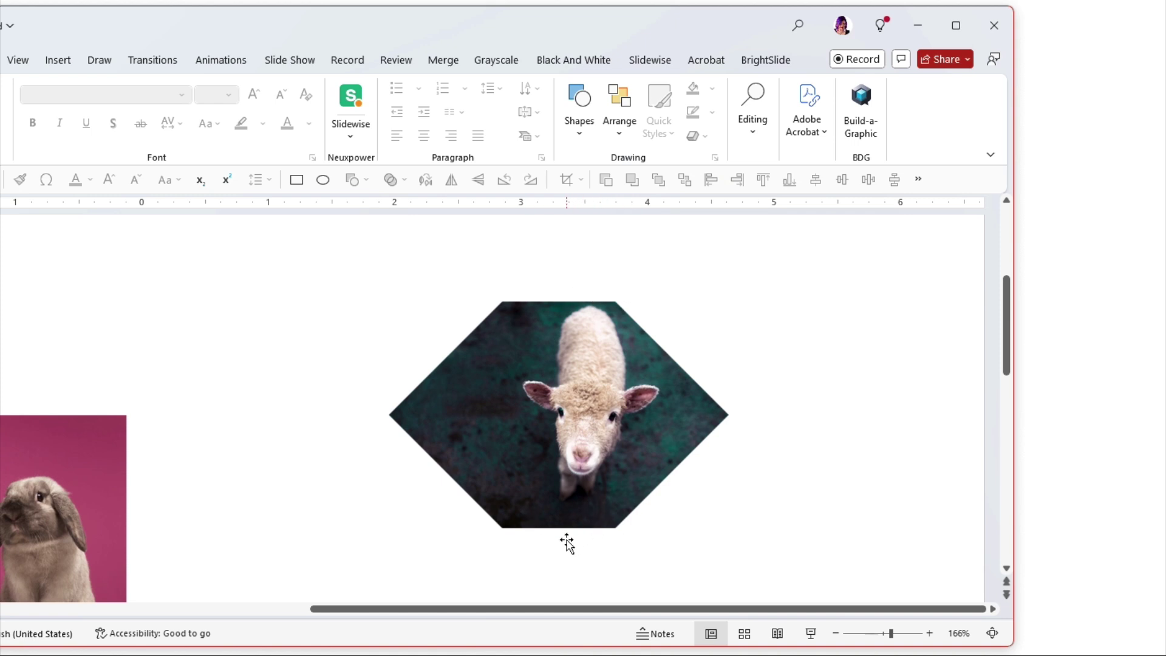
Step: Reapply Fill to the lamb's diamond and reposition it so the lamb's face is centred
{"action": "left_click", "coordinate": [583, 369]}
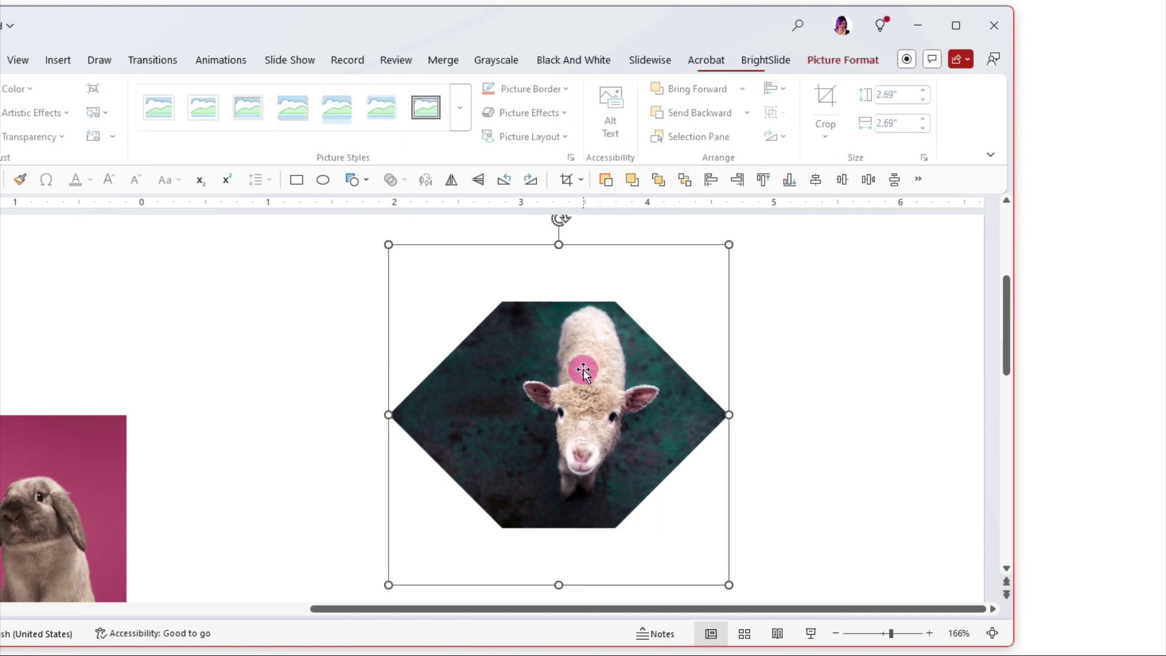
{"action": "right_click", "coordinate": [583, 369]}
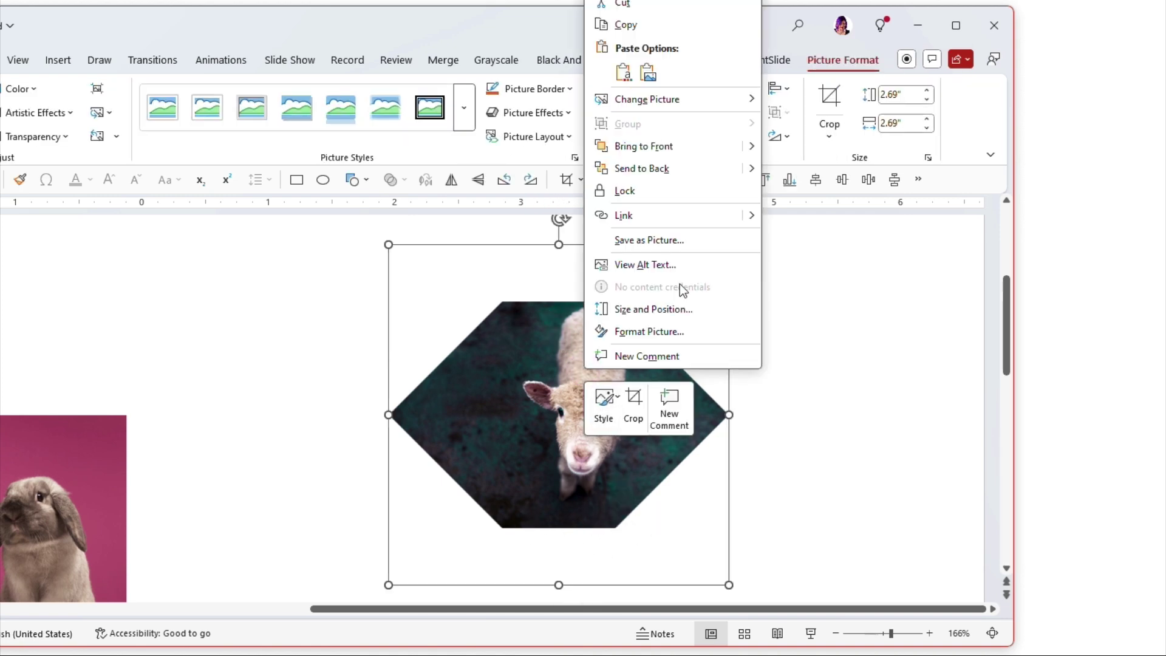
{"action": "left_click", "coordinate": [831, 97]}
{"action": "left_click", "coordinate": [831, 128]}
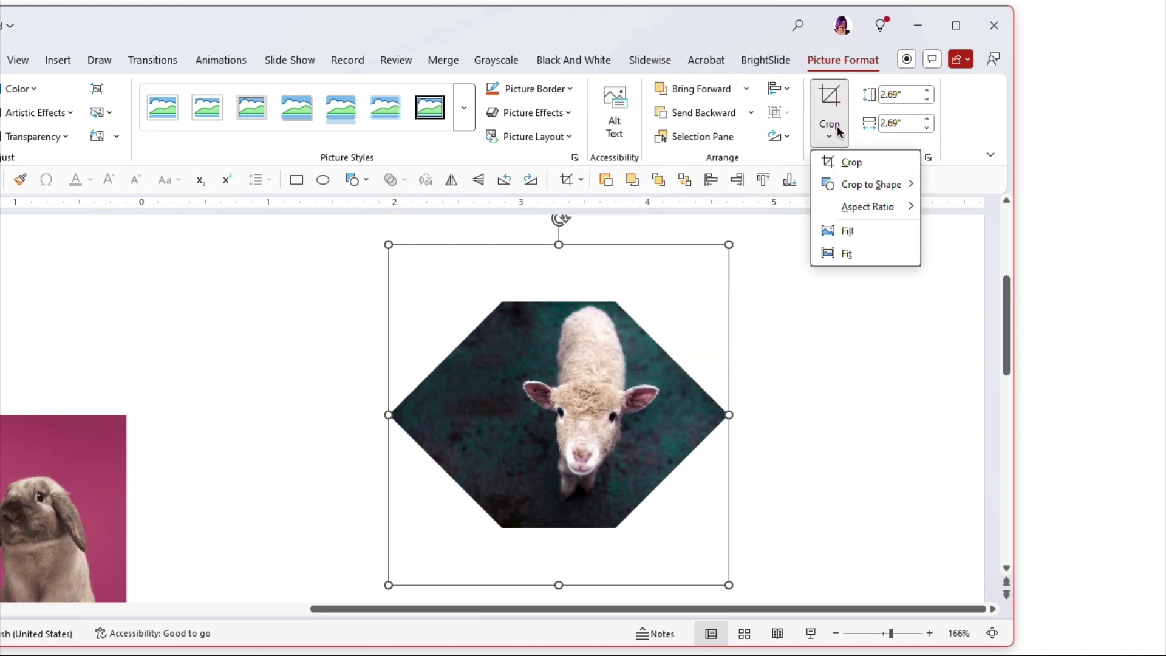
{"action": "left_click", "coordinate": [850, 230]}
{"action": "left_click_drag", "start_coordinate": [601, 422], "coordinate": [735, 423]}
{"action": "left_click", "coordinate": [811, 392]}
{"action": "left_click", "coordinate": [825, 398]}
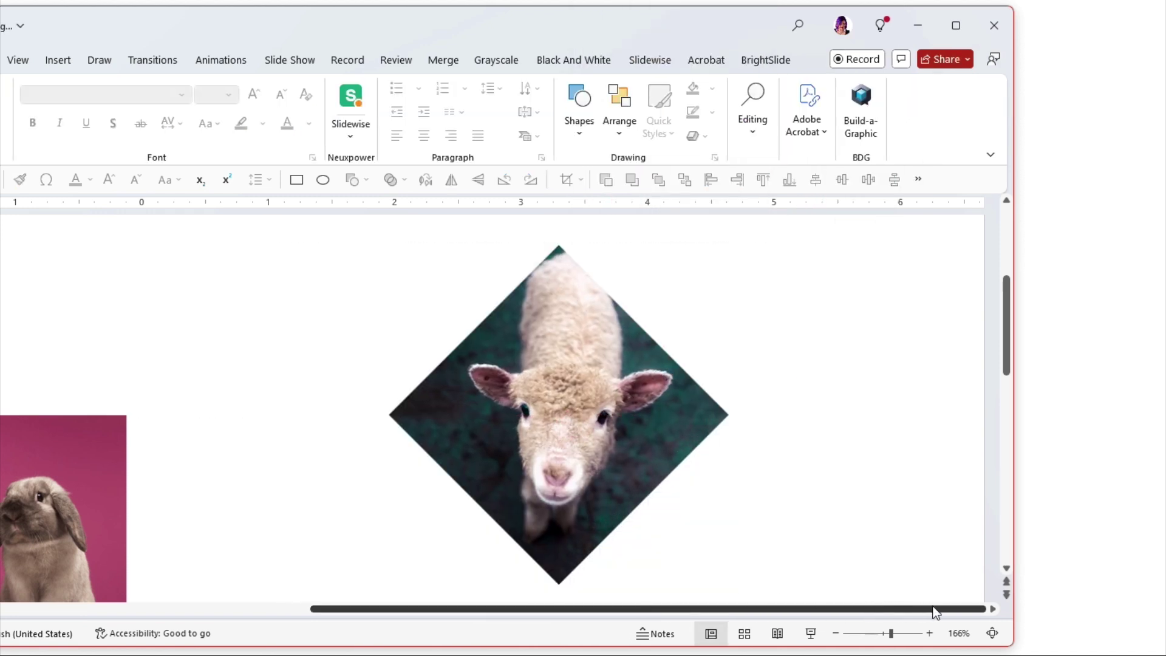
{"action": "left_click_drag", "start_coordinate": [1009, 361], "coordinate": [1004, 410]}
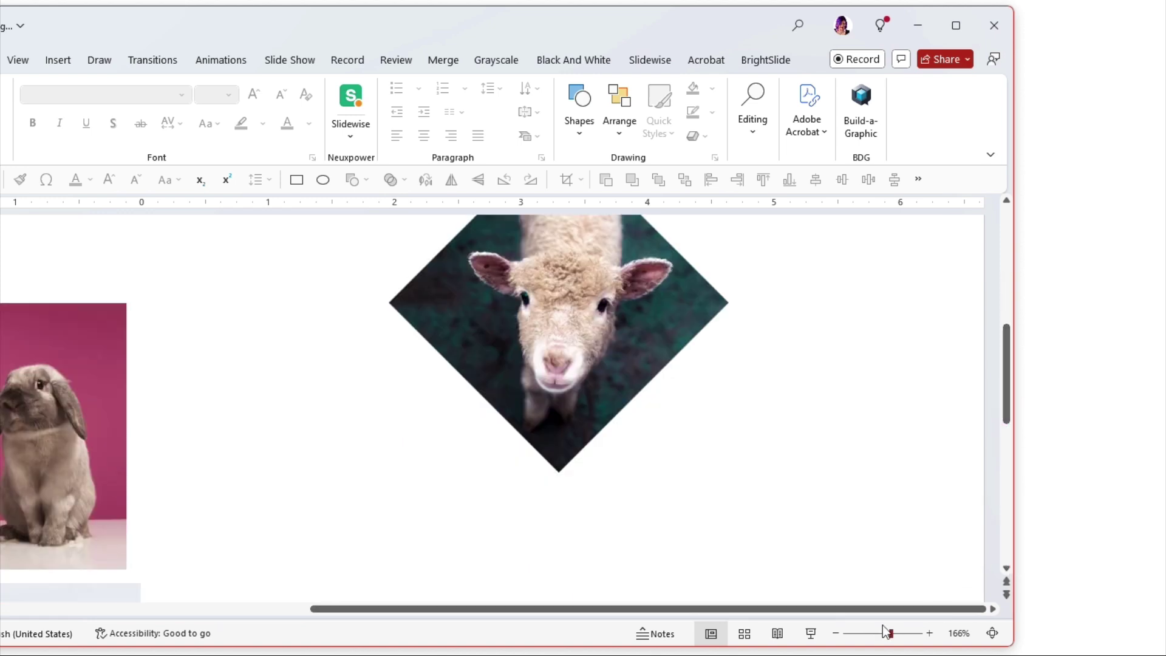
Step: Zoom out and select the panda, rabbit, coyote and monkey photos together
{"action": "left_click", "coordinate": [834, 634]}
{"action": "left_click", "coordinate": [834, 633]}
{"action": "left_click", "coordinate": [833, 633]}
{"action": "left_click", "coordinate": [834, 634]}
{"action": "left_click", "coordinate": [834, 634]}
{"action": "left_click_drag", "start_coordinate": [935, 609], "coordinate": [735, 608]}
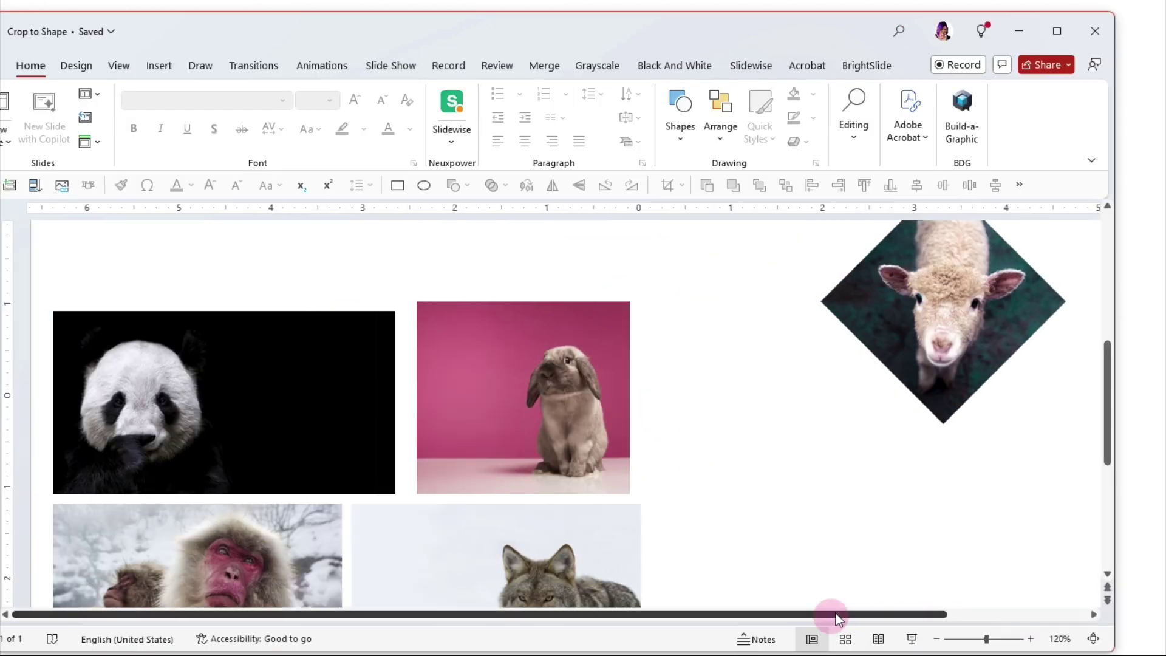
{"action": "left_click_drag", "start_coordinate": [836, 615], "coordinate": [835, 615]}
{"action": "left_click_drag", "start_coordinate": [1109, 449], "coordinate": [1103, 516]}
{"action": "left_click", "coordinate": [937, 639]}
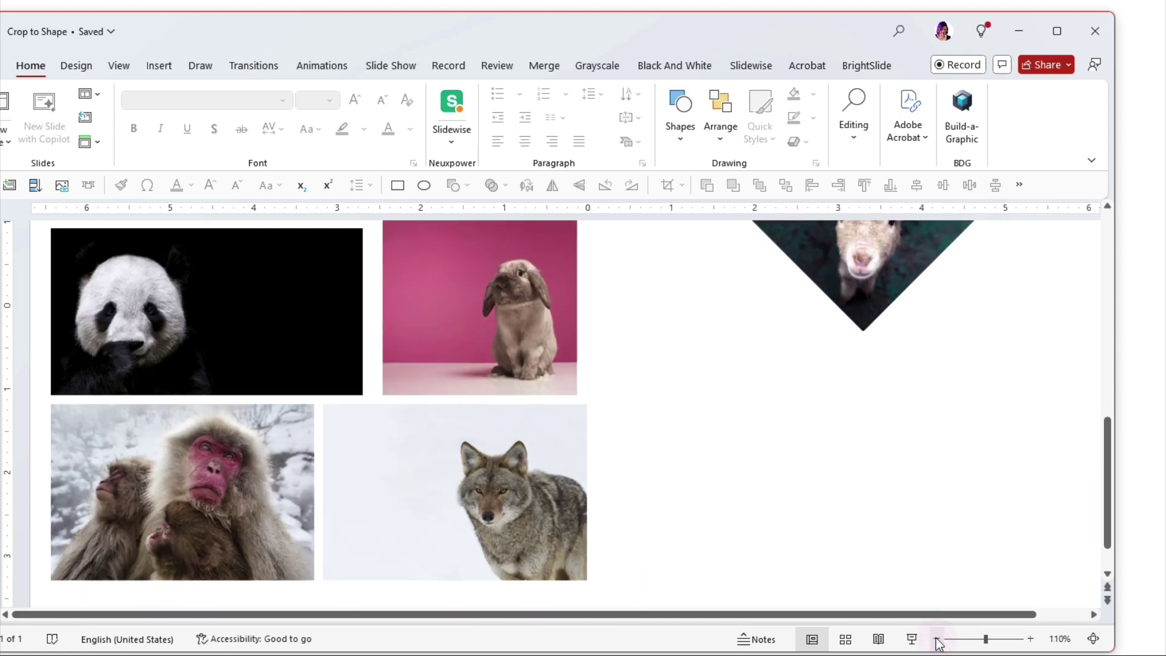
{"action": "left_click", "coordinate": [164, 301]}
{"action": "left_click", "coordinate": [451, 293], "text": "shift"}
{"action": "left_click", "coordinate": [480, 442], "text": "shift"}
{"action": "left_click", "coordinate": [218, 459], "text": "shift"}
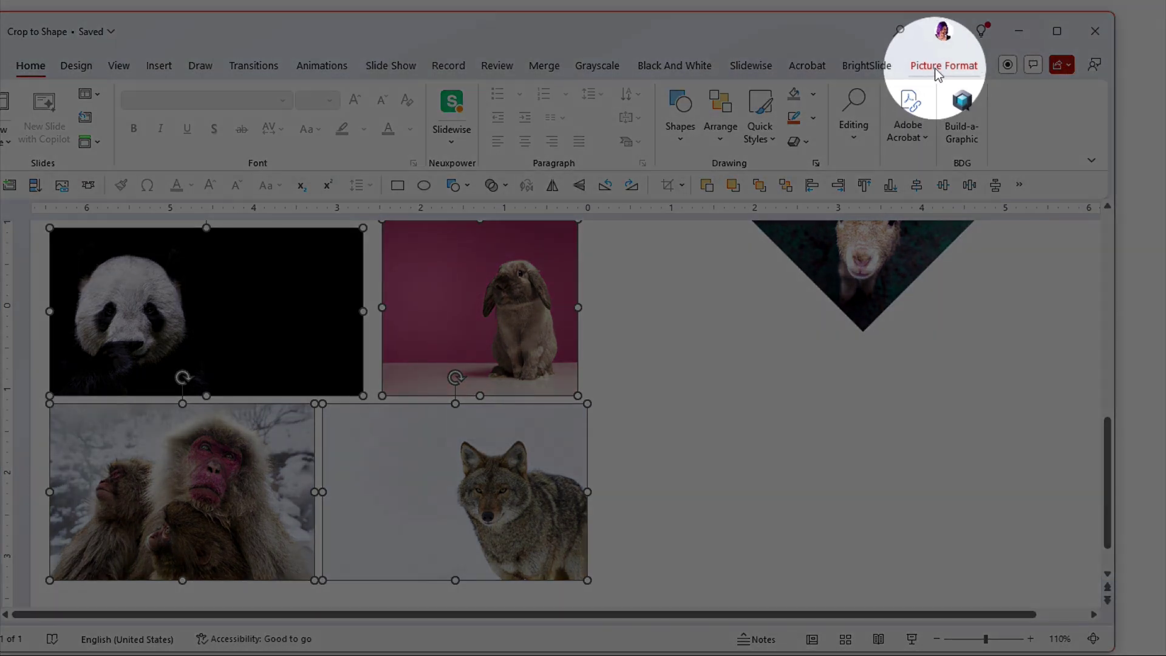
Step: Crop the four selected photos to the Diamond shape
{"action": "left_click", "coordinate": [938, 72]}
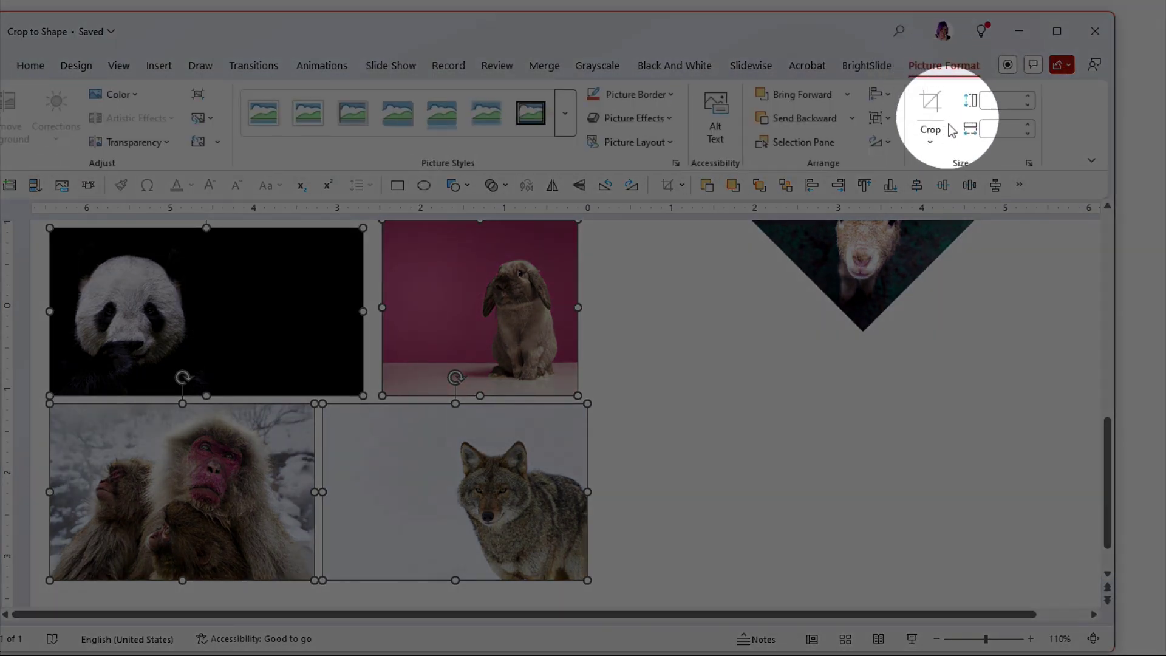
{"action": "left_click", "coordinate": [932, 141]}
{"action": "mouse_move", "coordinate": [963, 189]}
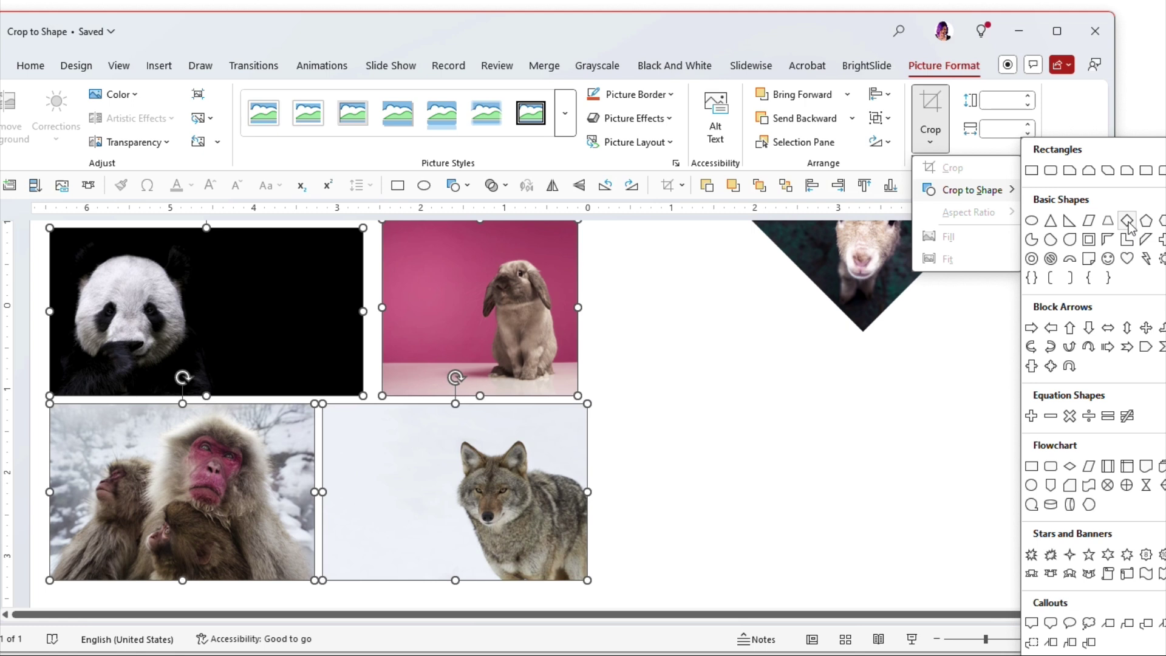
{"action": "left_click", "coordinate": [1128, 224]}
{"action": "left_click", "coordinate": [930, 143]}
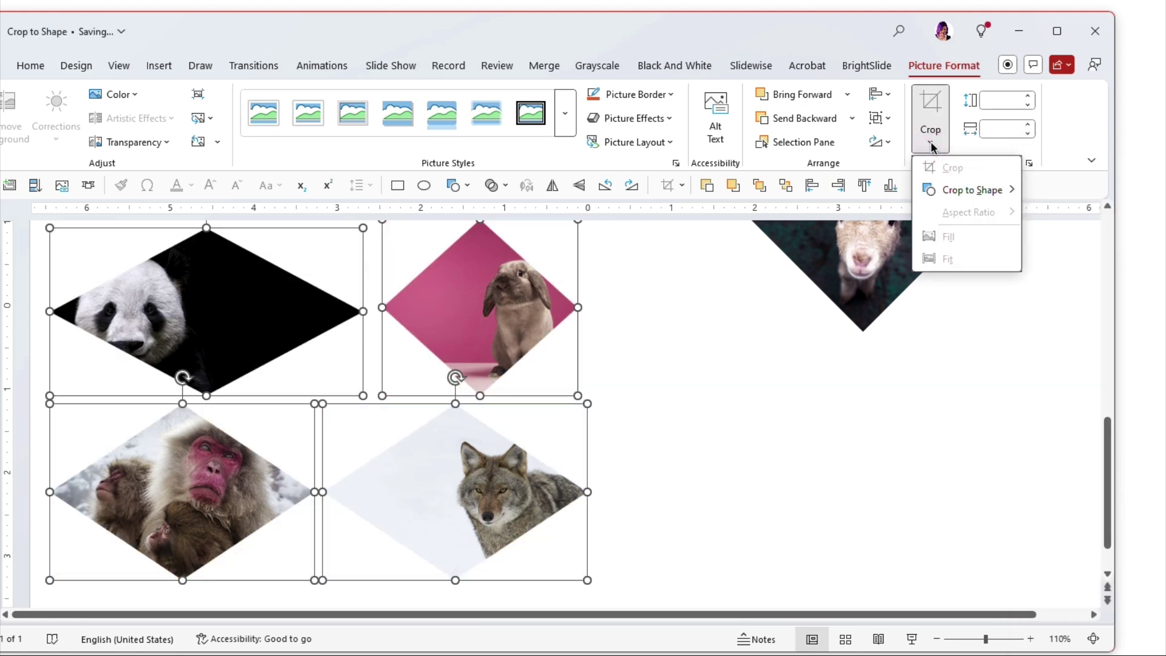
{"action": "left_click", "coordinate": [647, 418]}
Step: Crop the panda to a 1:1 diamond and centre the panda inside it
{"action": "left_click", "coordinate": [335, 339]}
{"action": "left_click", "coordinate": [285, 321]}
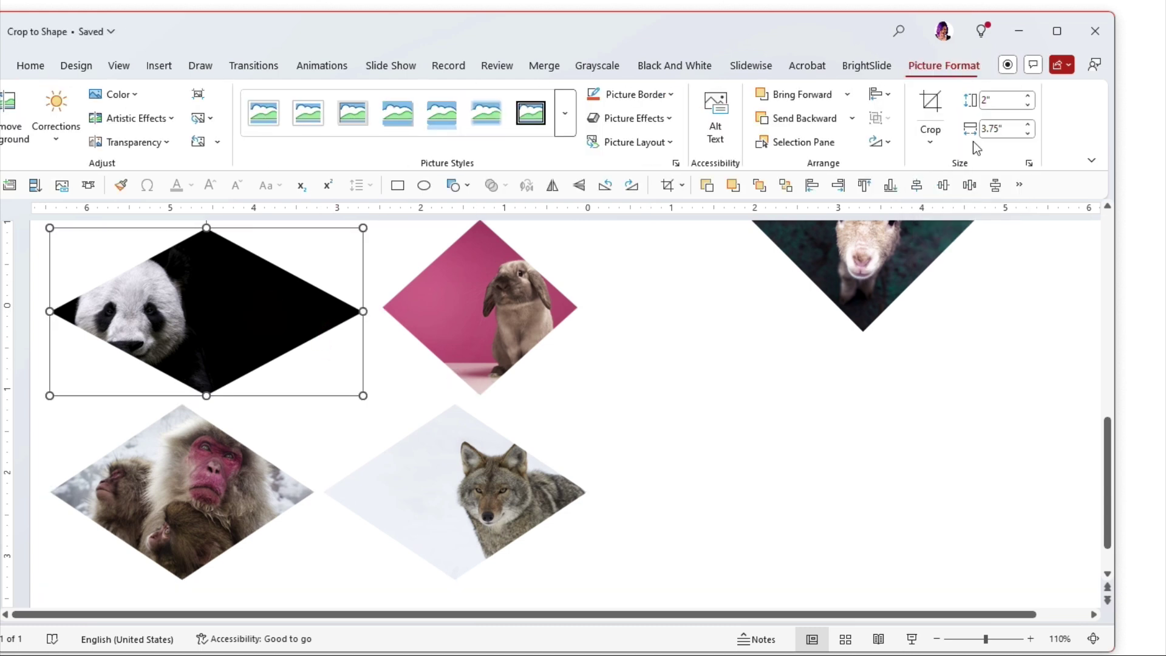
{"action": "left_click", "coordinate": [930, 141]}
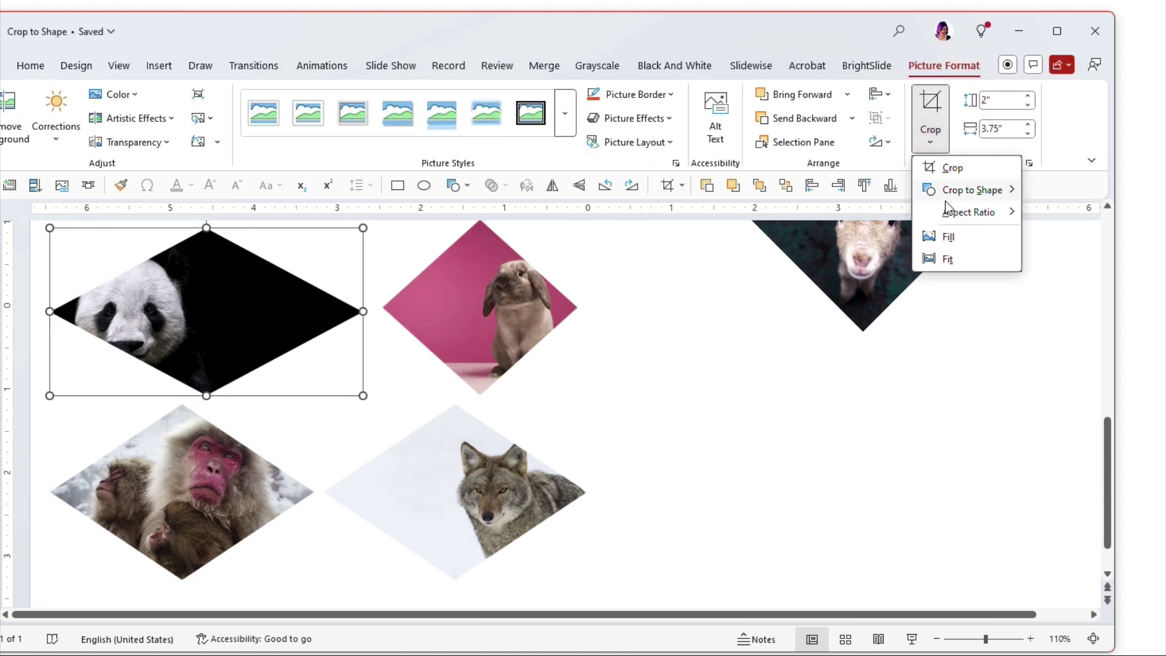
{"action": "mouse_move", "coordinate": [972, 212]}
{"action": "left_click", "coordinate": [1060, 237]}
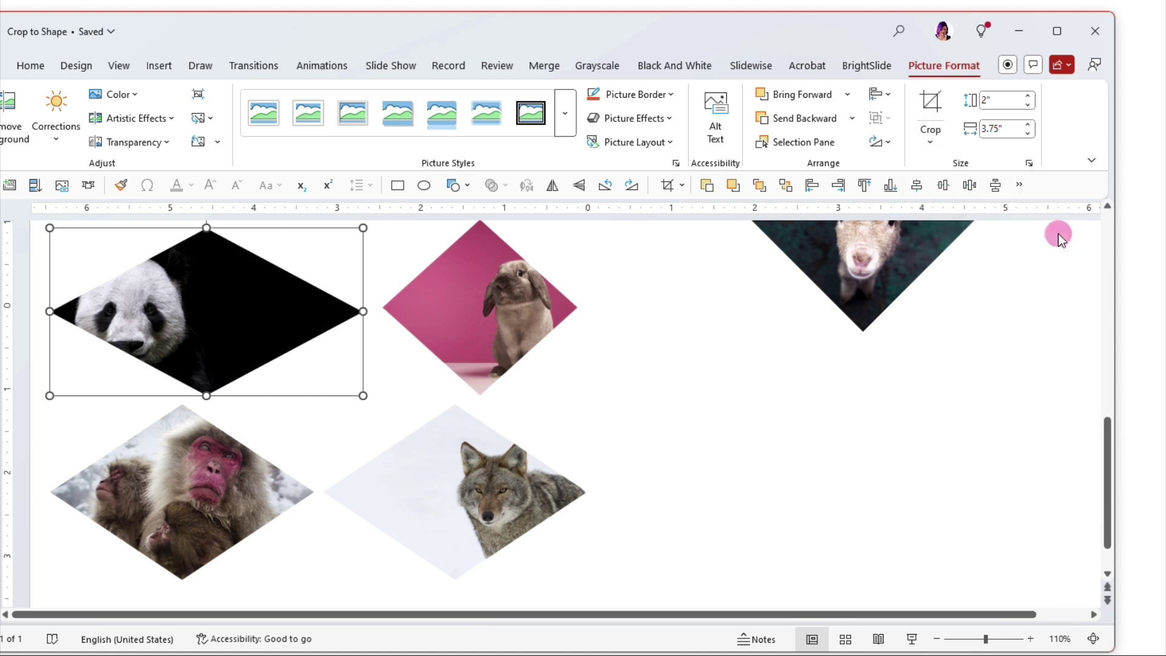
{"action": "left_click_drag", "start_coordinate": [184, 321], "coordinate": [243, 322]}
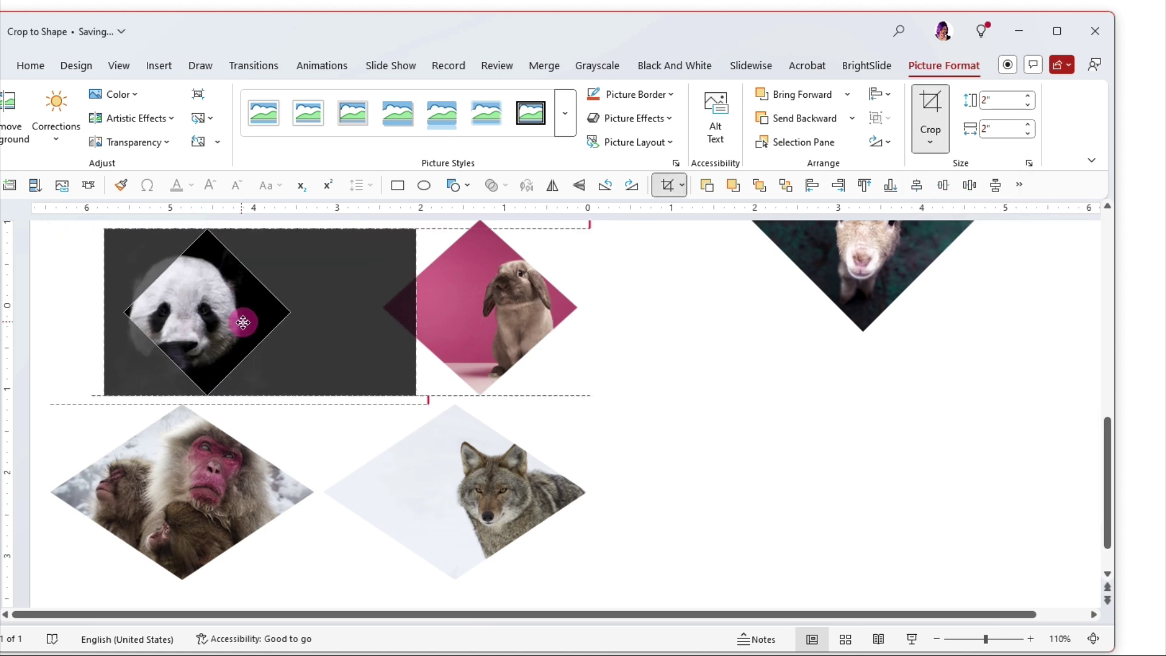
{"action": "left_click", "coordinate": [514, 325]}
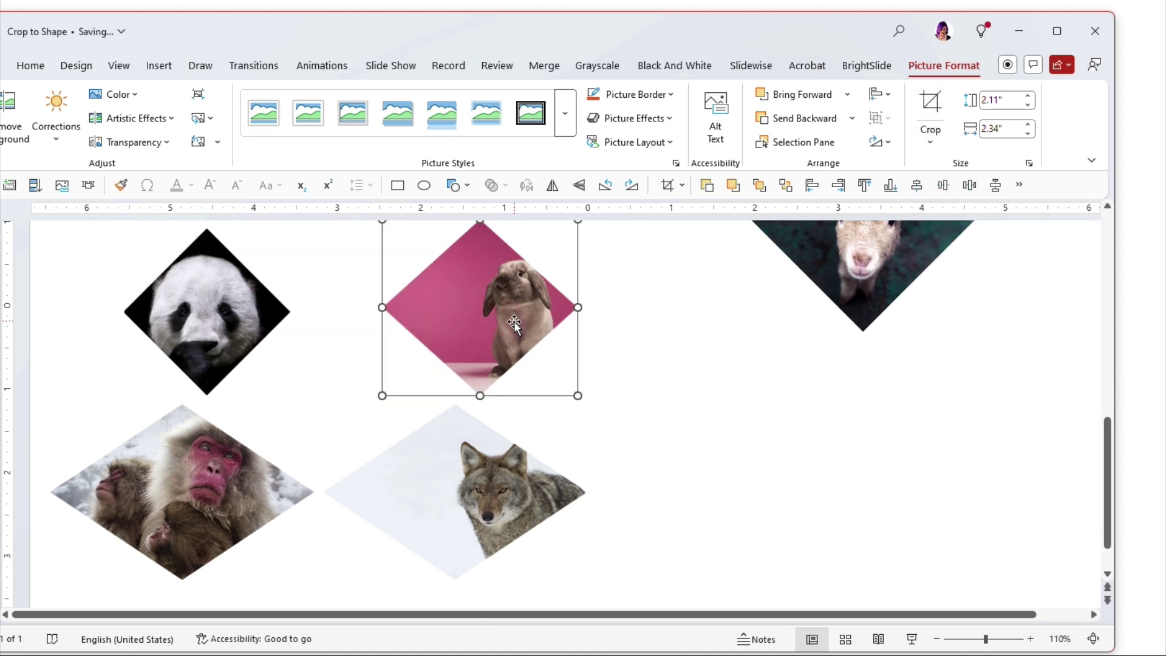
Step: Crop the rabbit to a 2.11" 1:1 diamond, enlarging and shifting it up-left inside
{"action": "left_click", "coordinate": [932, 137]}
{"action": "mouse_move", "coordinate": [984, 212]}
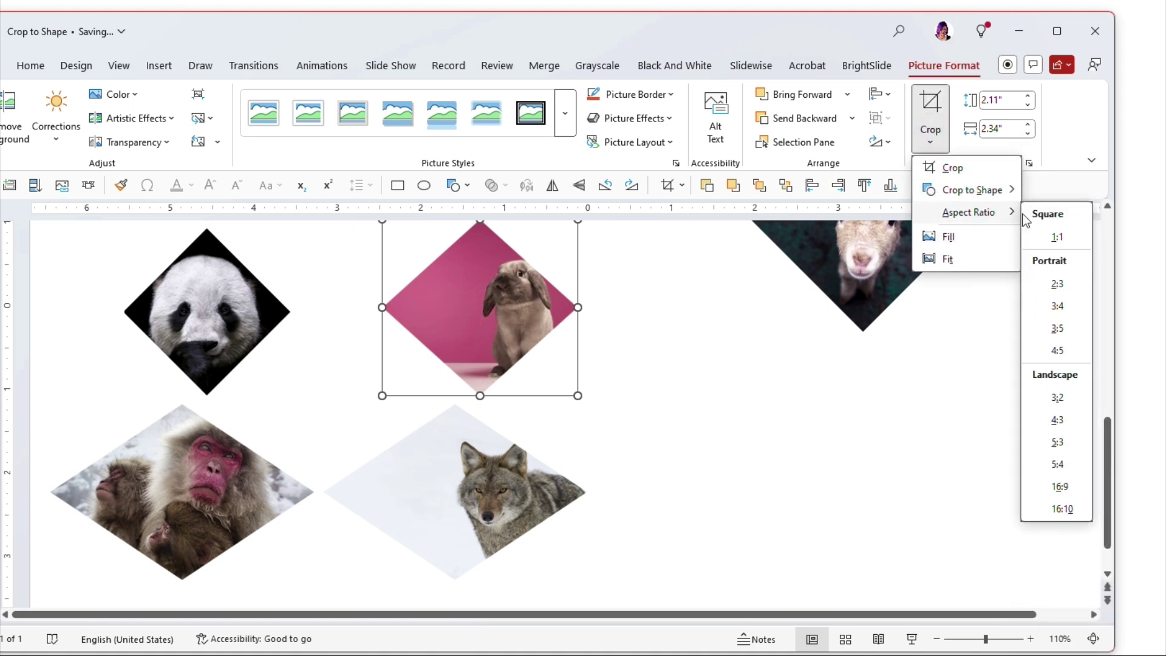
{"action": "left_click", "coordinate": [1058, 237]}
{"action": "left_click_drag", "start_coordinate": [509, 317], "coordinate": [476, 317]}
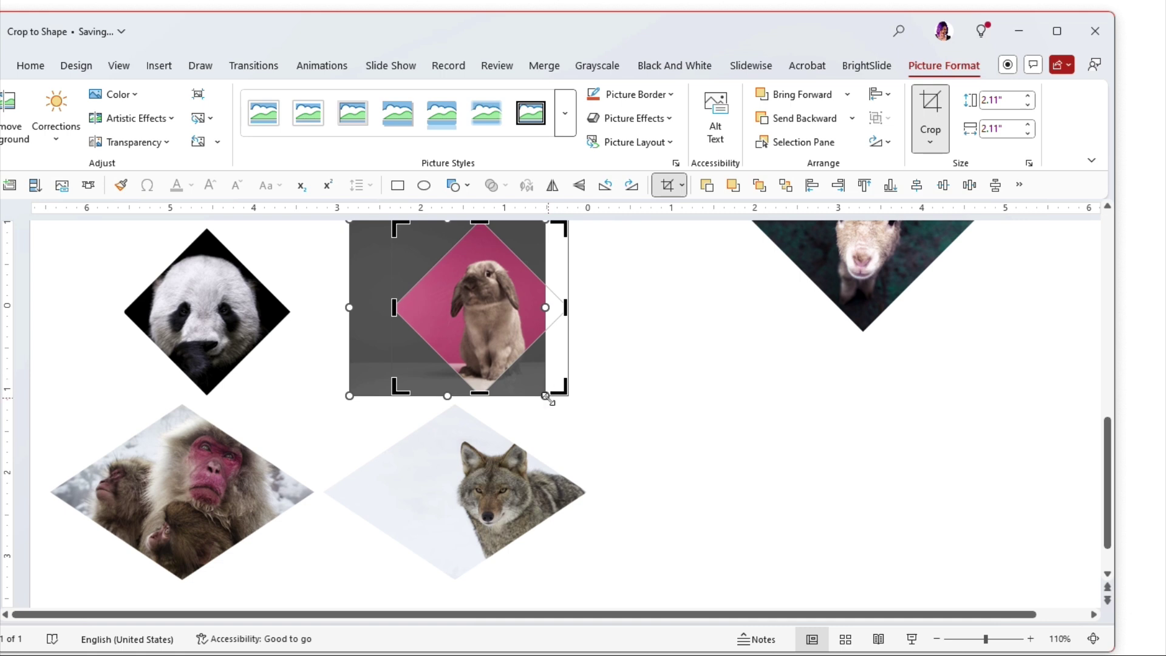
{"action": "left_click_drag", "start_coordinate": [547, 398], "coordinate": [616, 457]}
{"action": "left_click_drag", "start_coordinate": [515, 304], "coordinate": [474, 291]}
Step: Finish the rabbit crop, then crop the monkey photo to a 1:1 aspect ratio
{"action": "left_click", "coordinate": [656, 380]}
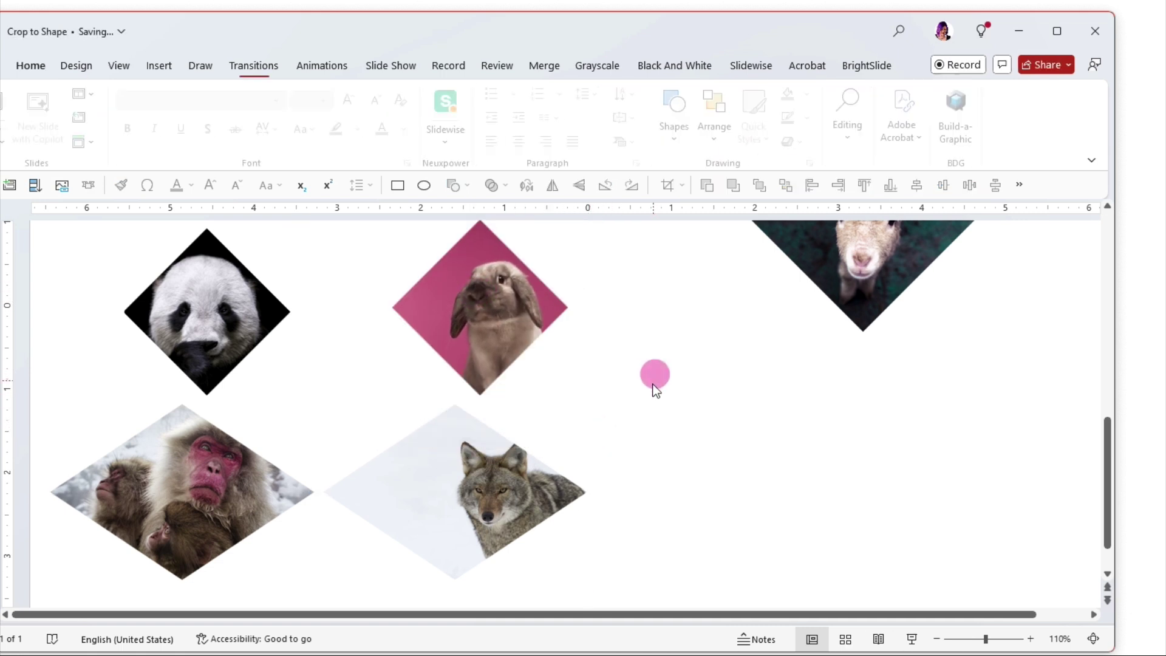
{"action": "left_click", "coordinate": [257, 501]}
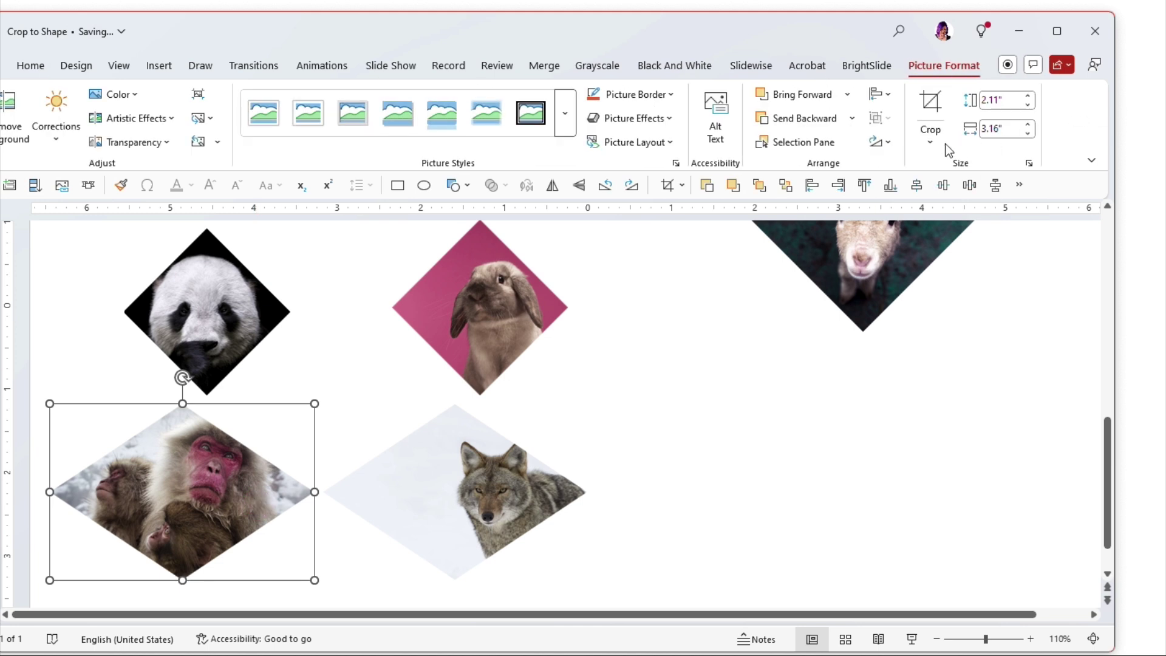
{"action": "left_click", "coordinate": [931, 139]}
{"action": "mouse_move", "coordinate": [966, 212]}
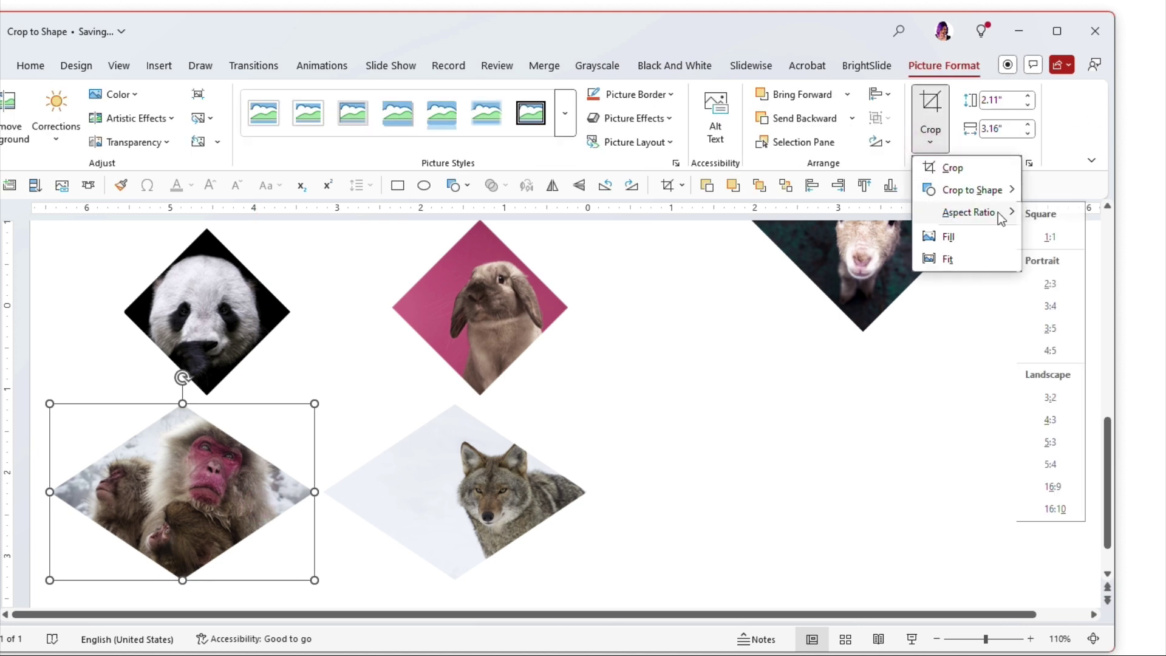
{"action": "left_click", "coordinate": [1057, 237]}
Step: Crop the coyote photo to 1:1 and centre the coyote within the square
{"action": "left_click", "coordinate": [523, 474]}
{"action": "left_click", "coordinate": [930, 143]}
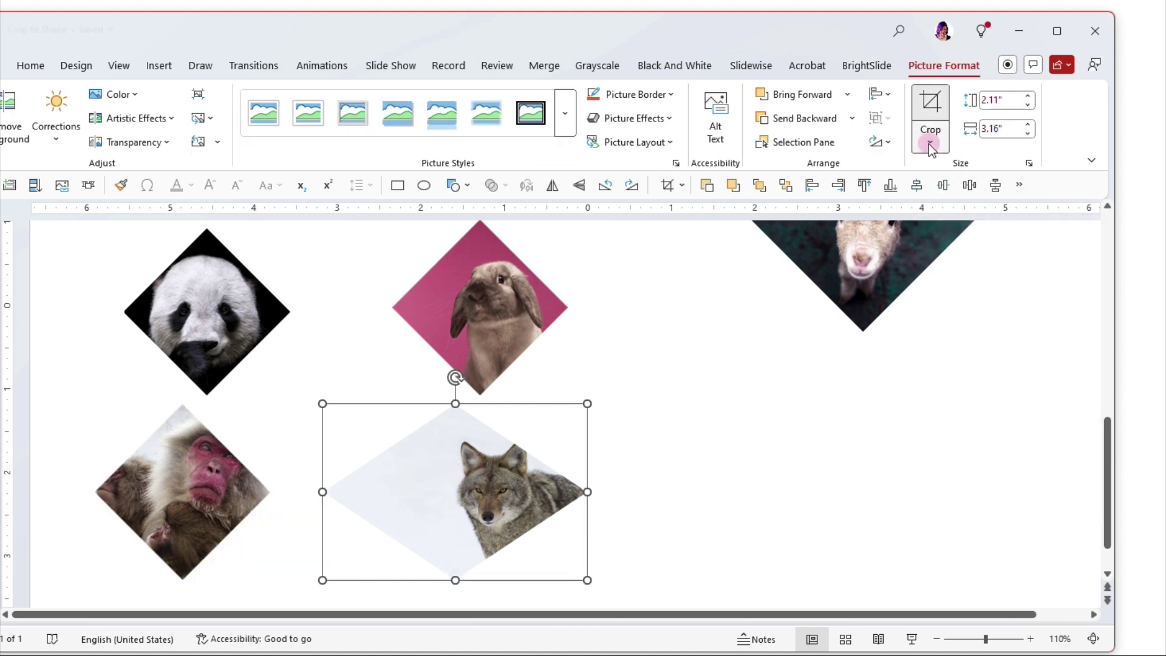
{"action": "mouse_move", "coordinate": [972, 212]}
{"action": "left_click", "coordinate": [1043, 232]}
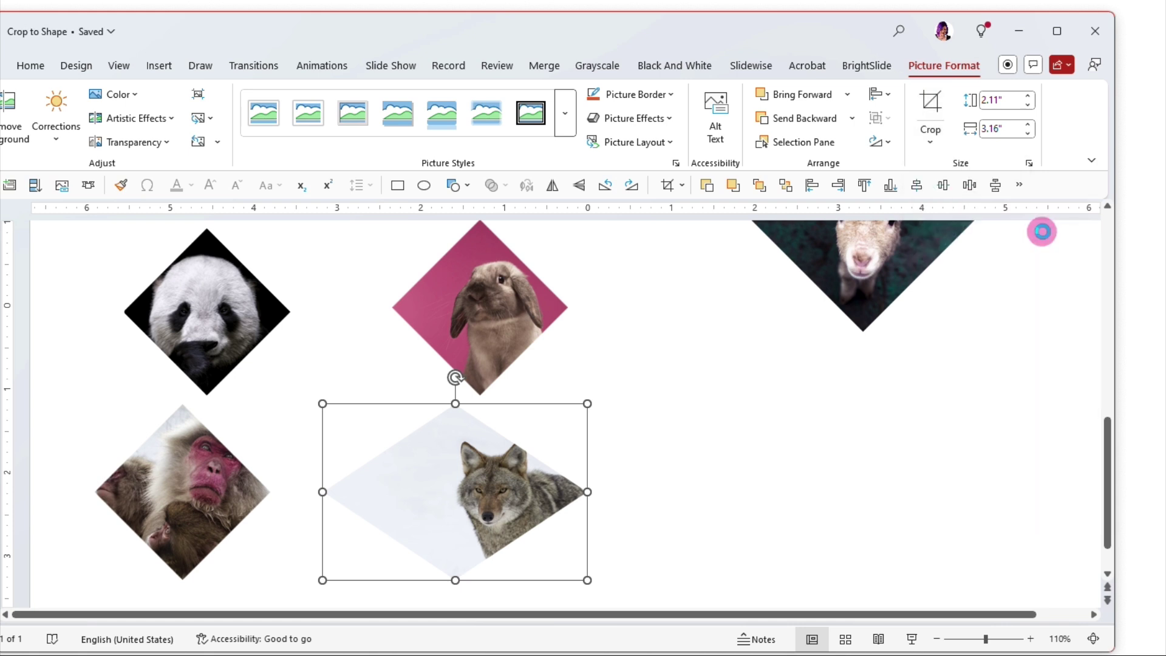
{"action": "left_click_drag", "start_coordinate": [506, 506], "coordinate": [476, 505]}
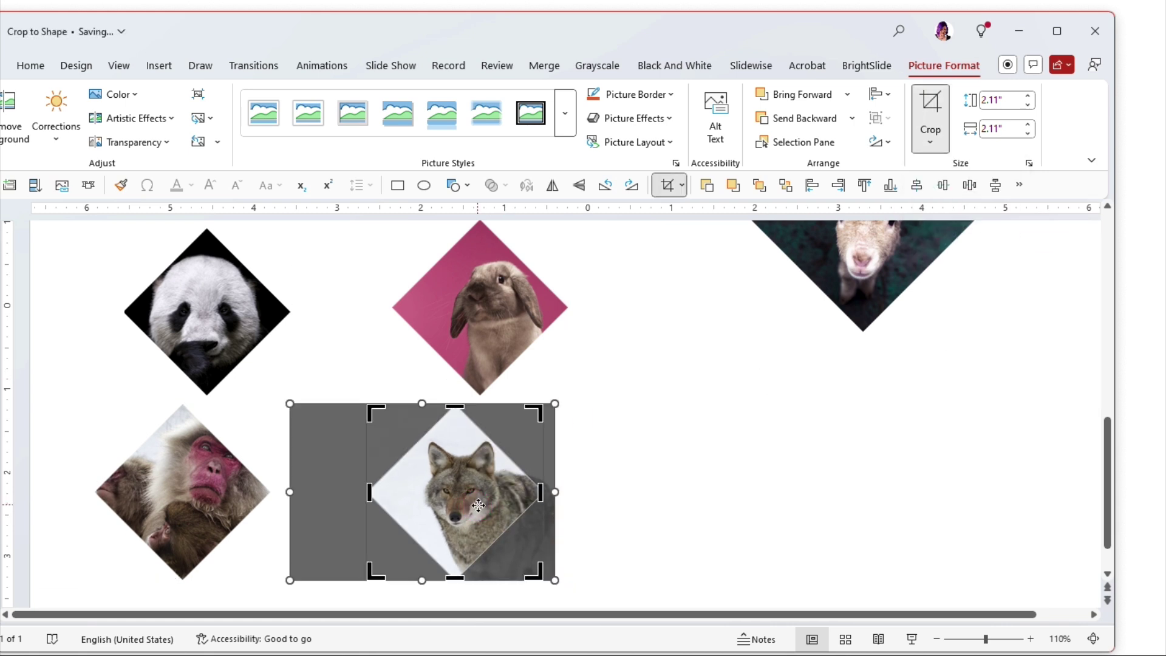
{"action": "left_click", "coordinate": [625, 509]}
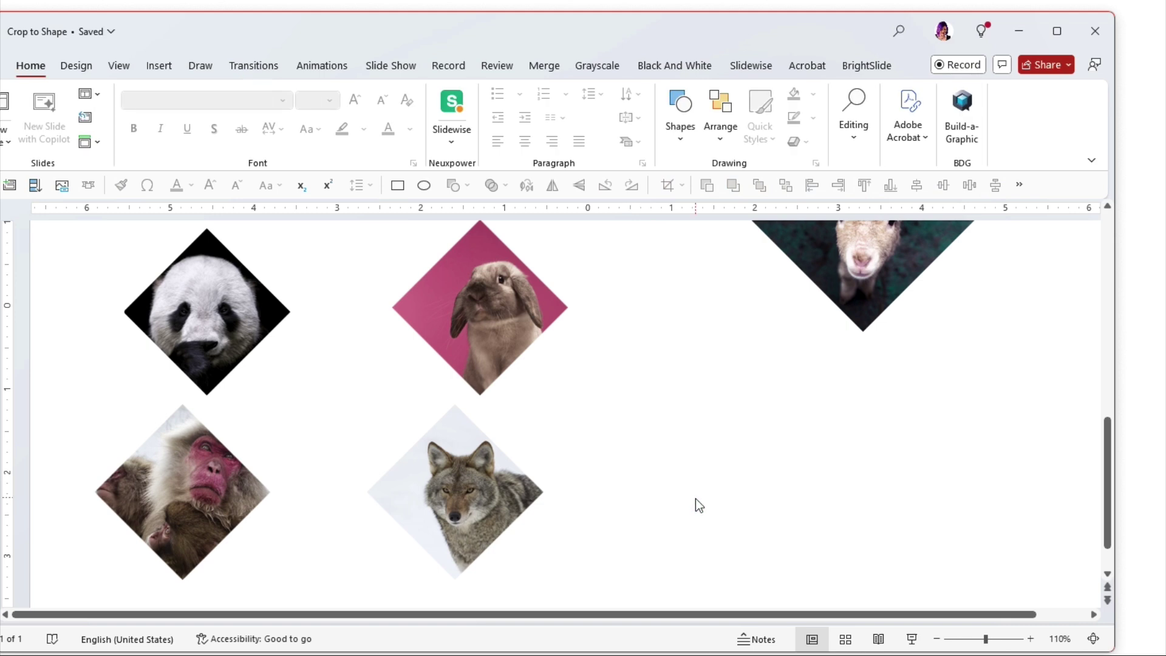
Step: Line up the rabbit, coyote and lamb diamonds beside the panda
{"action": "scroll", "coordinate": [695, 498], "scroll_direction": "down", "scroll_amount": 2}
{"action": "left_click", "coordinate": [228, 390]}
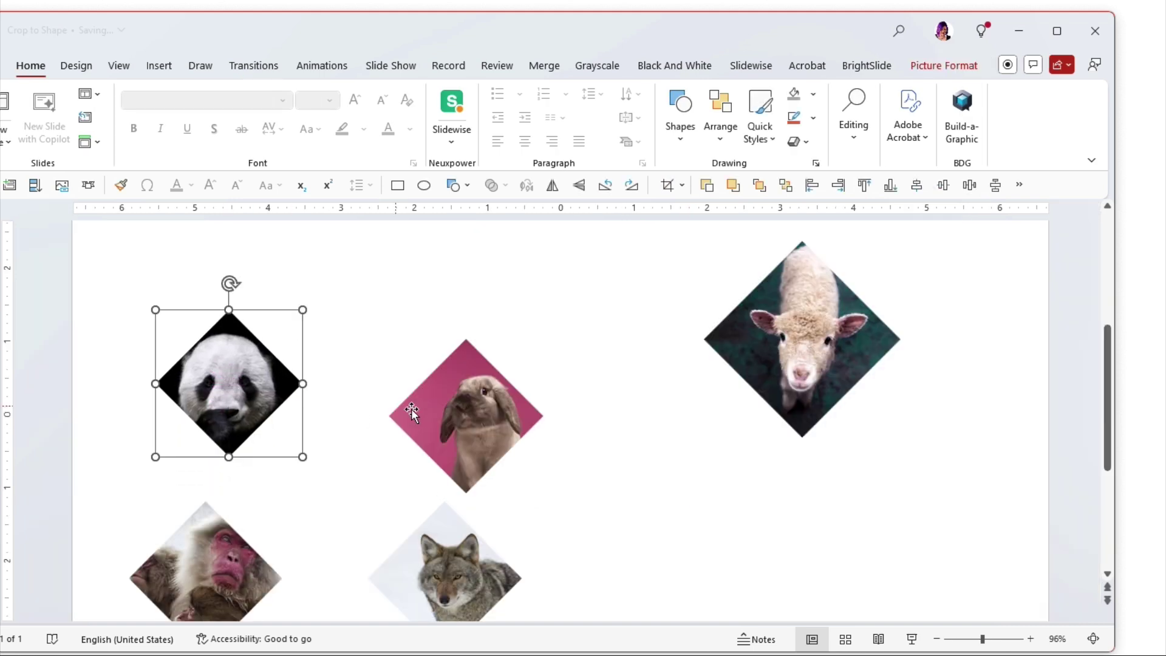
{"action": "left_click_drag", "start_coordinate": [465, 433], "coordinate": [387, 399]}
{"action": "left_click_drag", "start_coordinate": [448, 574], "coordinate": [555, 379]}
{"action": "left_click_drag", "start_coordinate": [778, 331], "coordinate": [716, 372]}
Step: Shrink and align the lamb to match the others, then place the monkey at the row's end
{"action": "left_click_drag", "start_coordinate": [838, 284], "coordinate": [773, 331]}
{"action": "left_click_drag", "start_coordinate": [736, 406], "coordinate": [733, 382]}
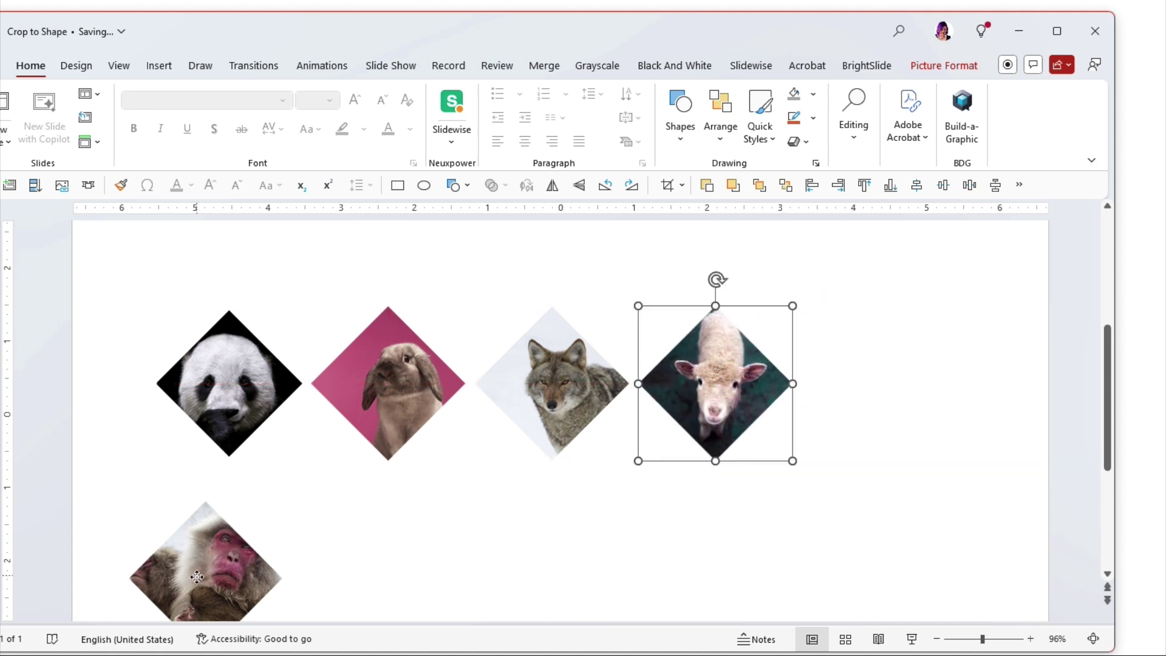
{"action": "left_click_drag", "start_coordinate": [198, 560], "coordinate": [872, 381]}
{"action": "left_click", "coordinate": [872, 512]}
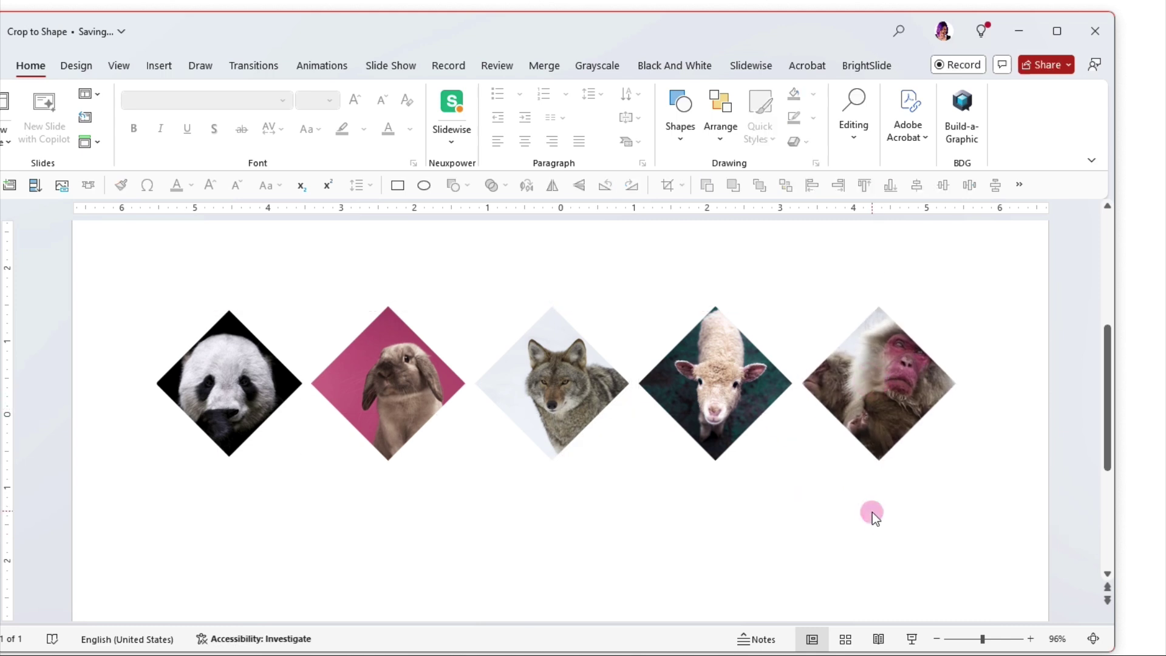